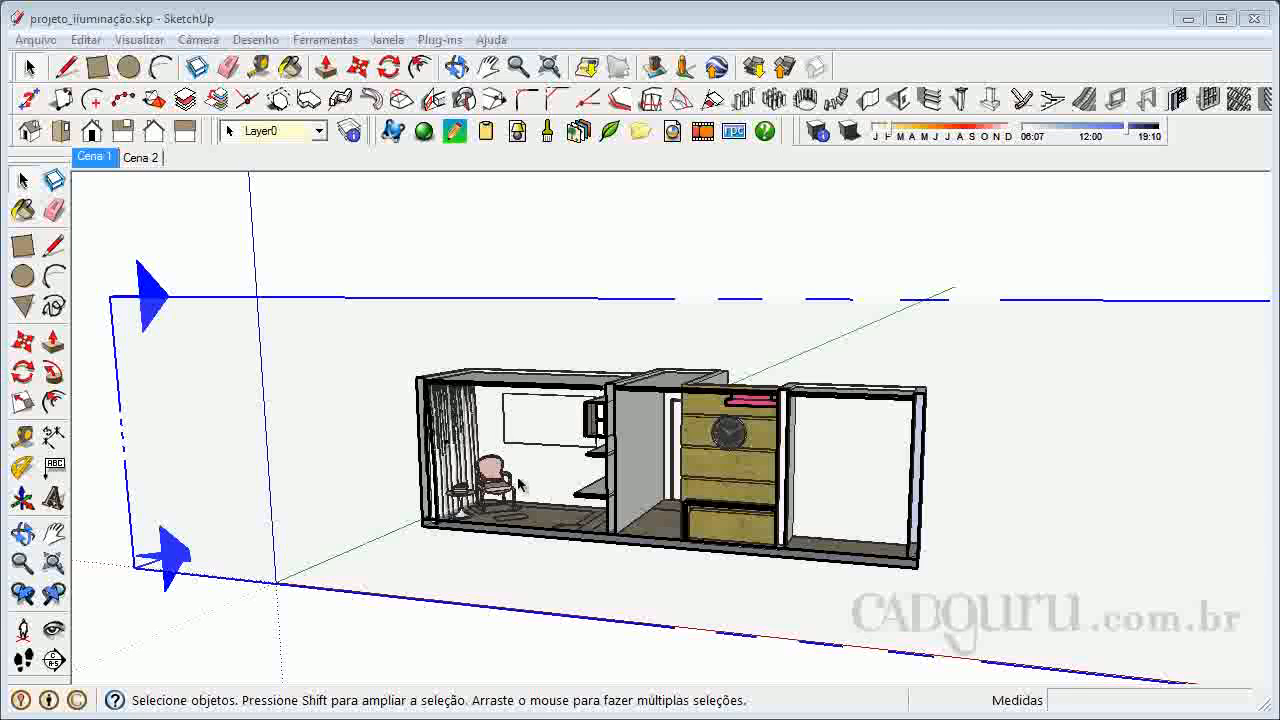
Delete the existing rectangular mirror from the back wall of the room with the pink armchair
left_click(160, 292)
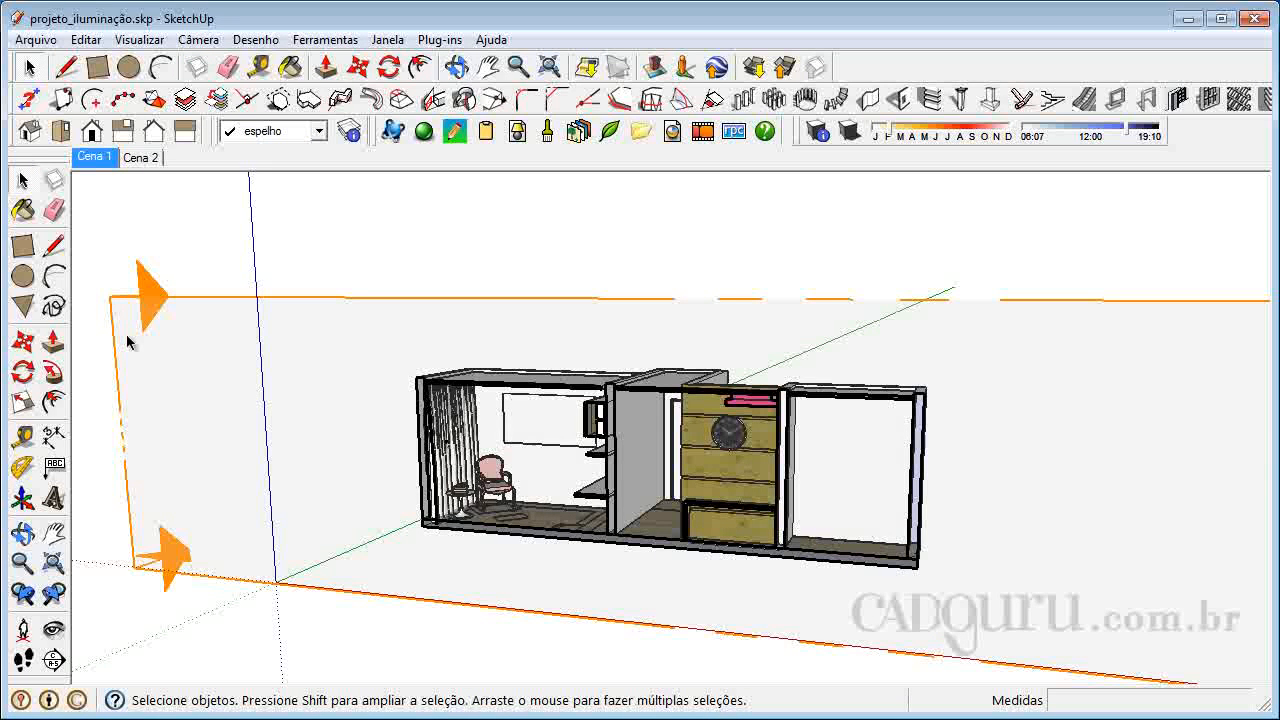
left_click(22, 533)
left_click_drag(474, 498, 534, 466)
scroll(530, 470, "up", 3)
left_click_drag(463, 403, 457, 386)
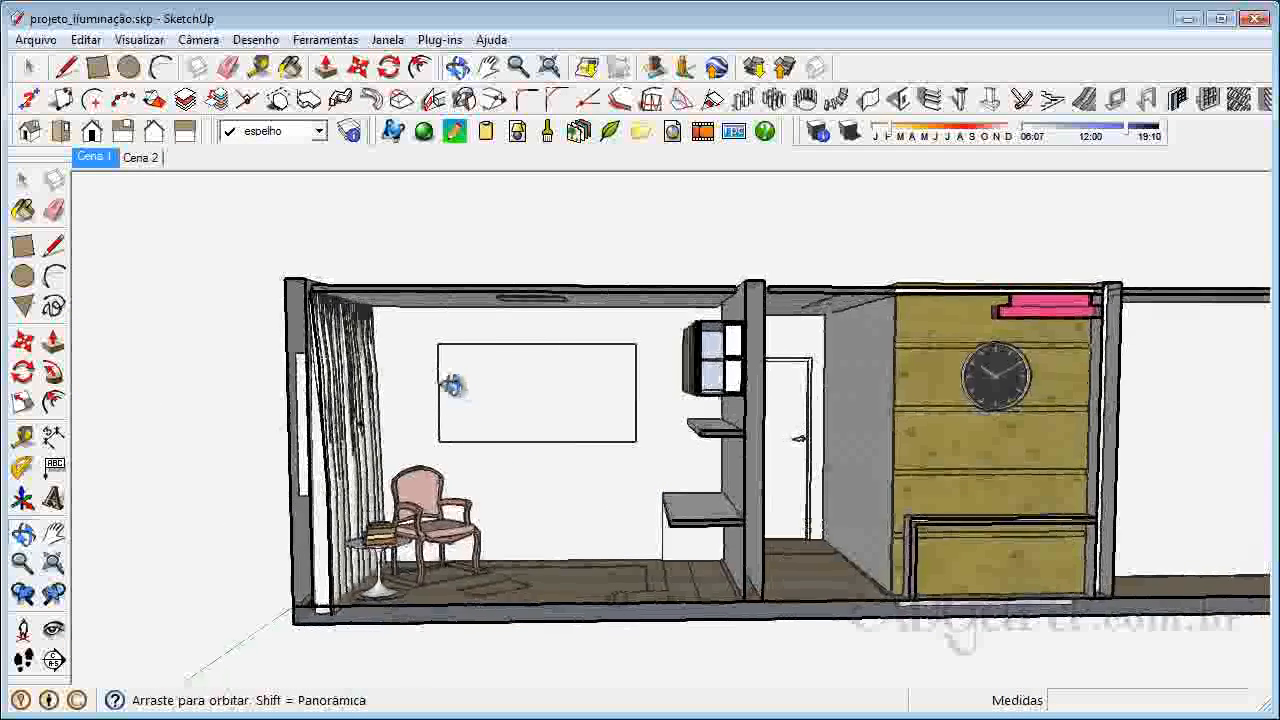
scroll(450, 386, "up", 1)
right_click(442, 386)
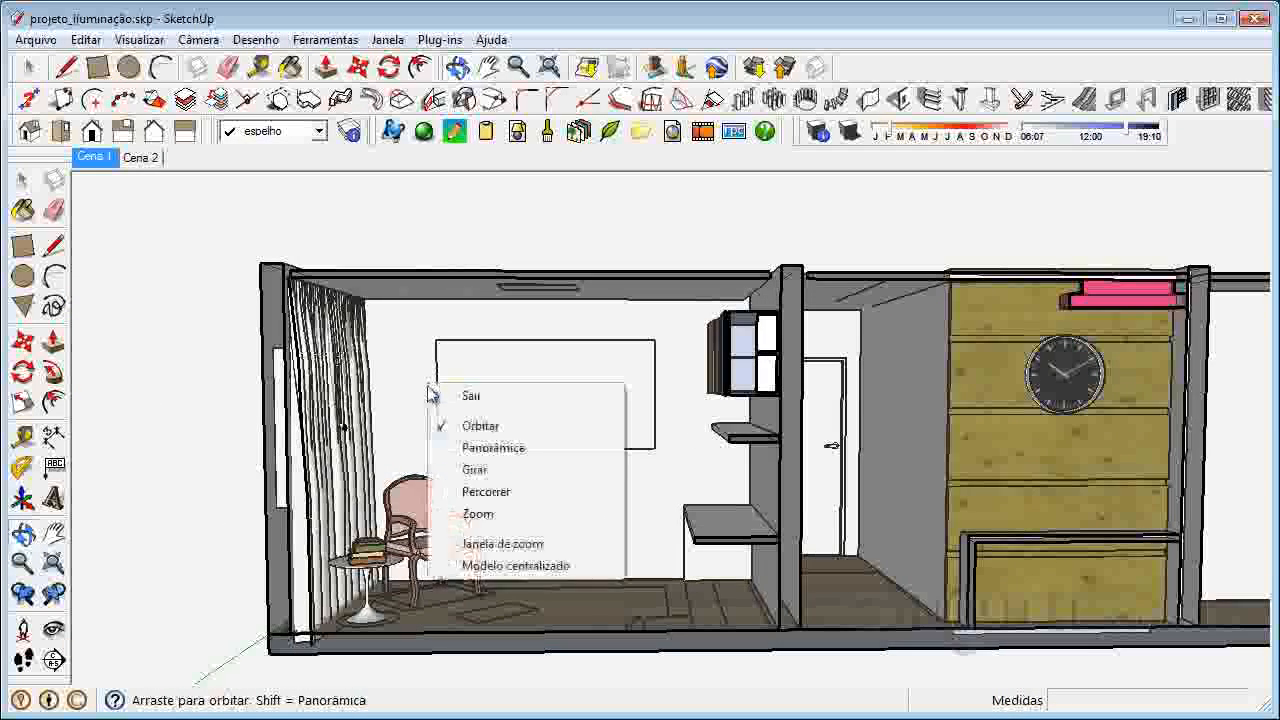
left_click(462, 397)
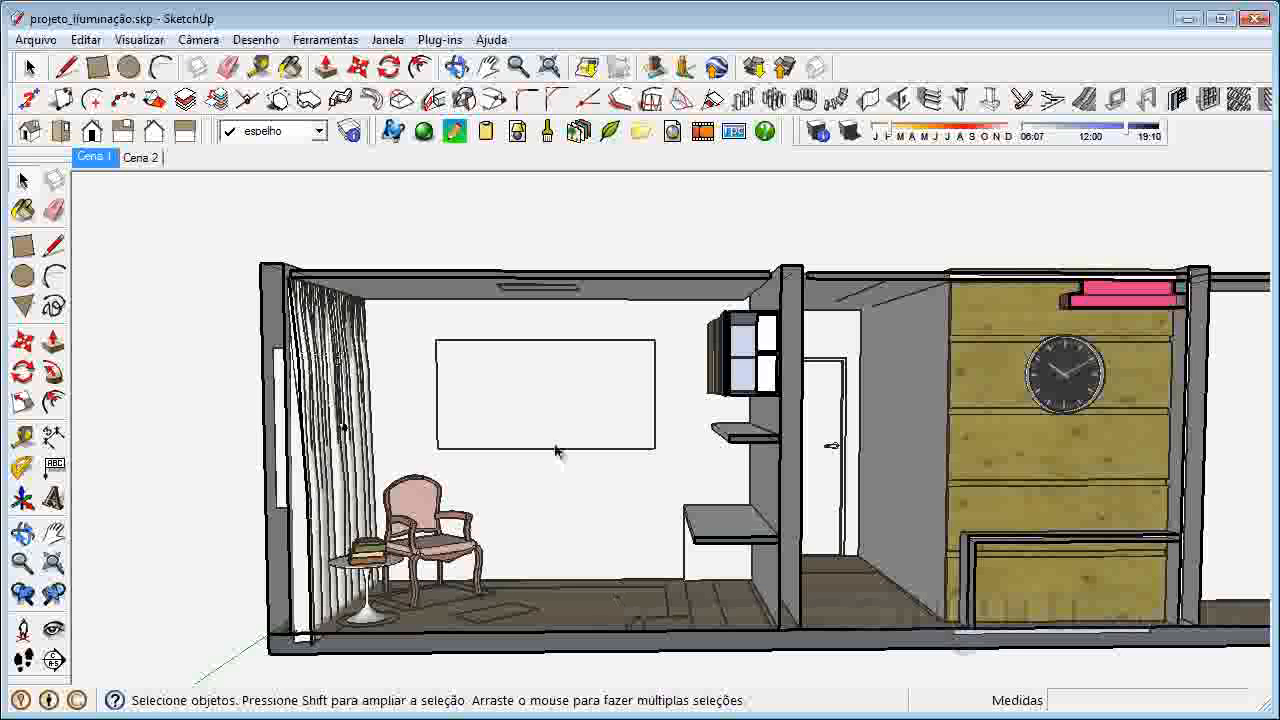
left_click(520, 399)
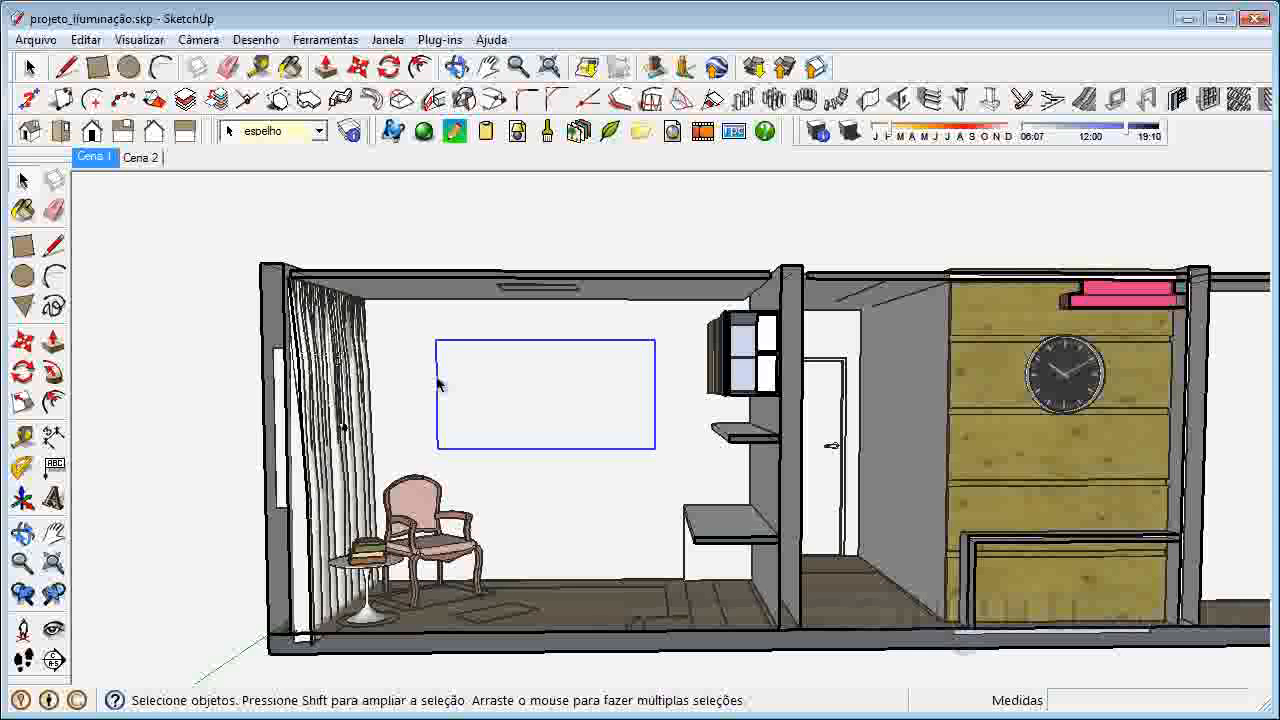
key("Delete")
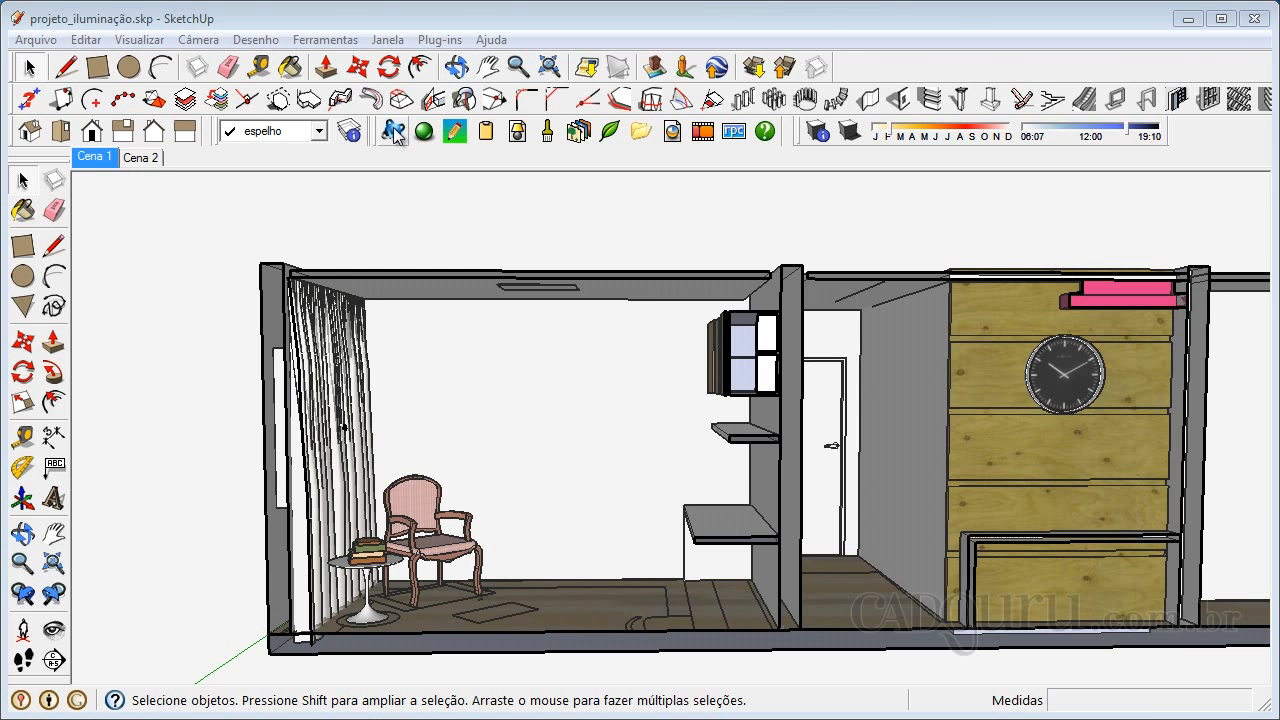
left_click_drag(380, 130, 125, 227)
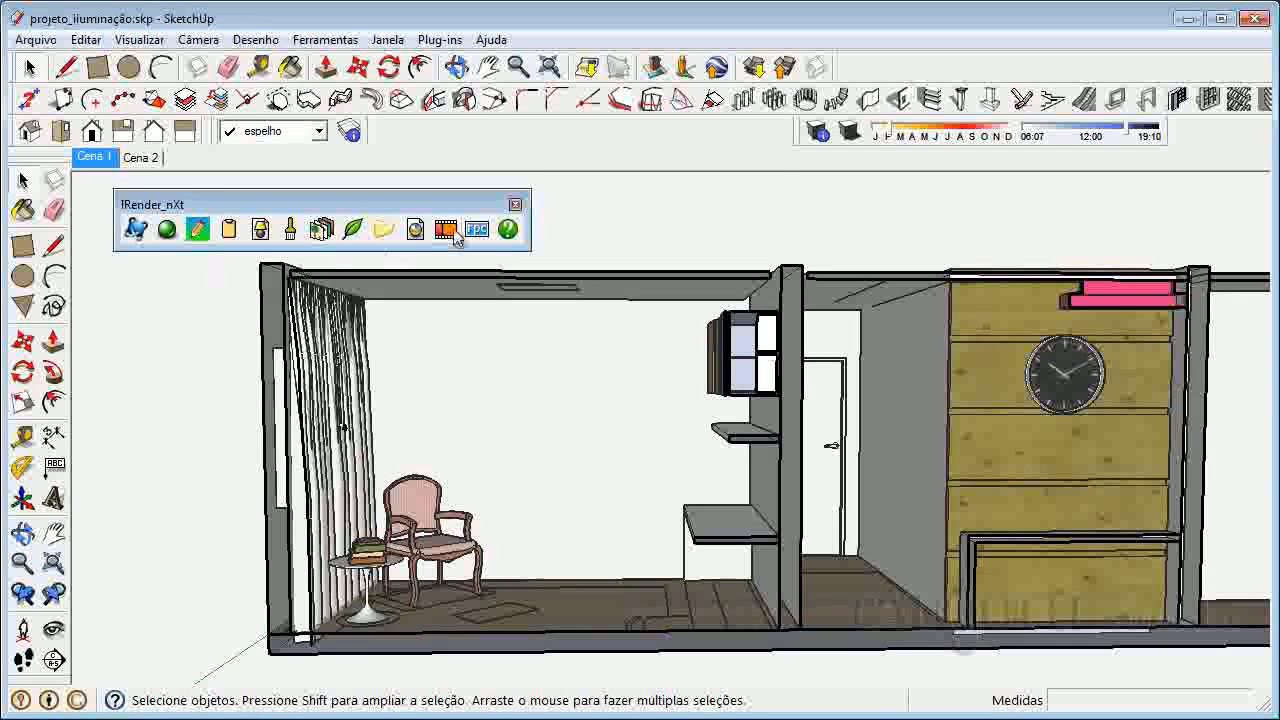
left_click(447, 41)
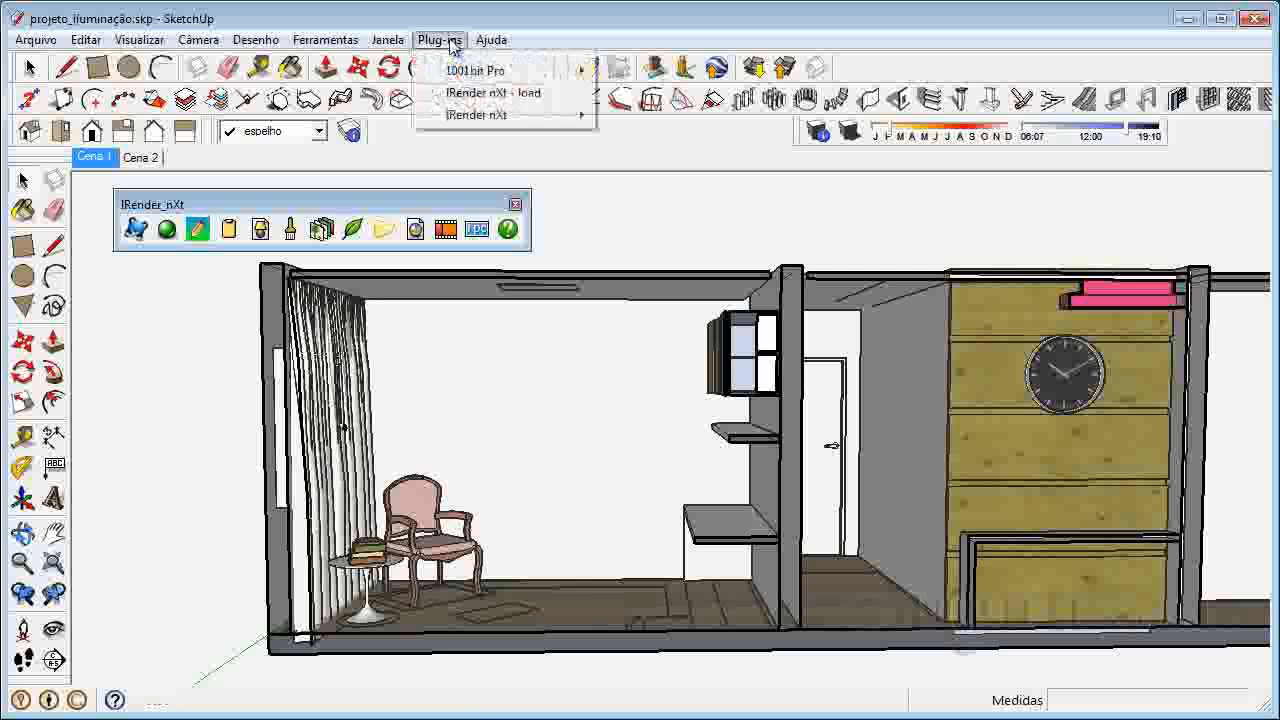
mouse_move(516, 121)
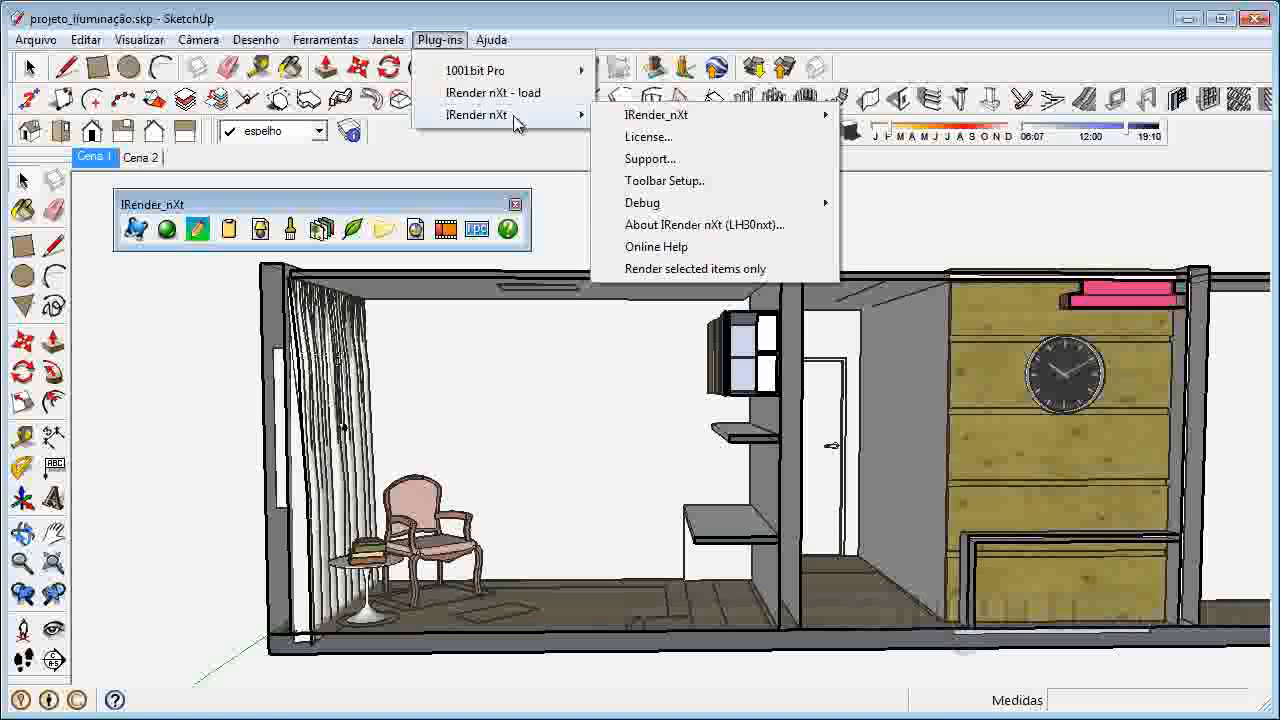
left_click(551, 203)
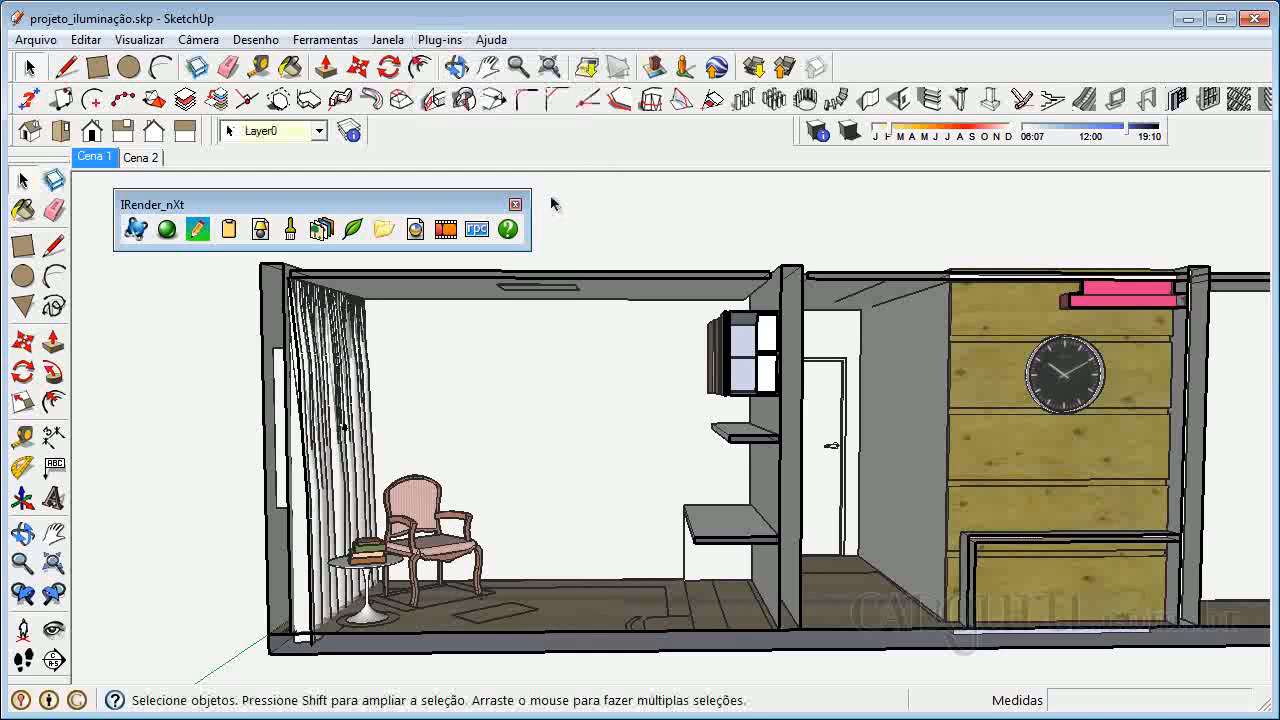
left_click_drag(295, 213, 548, 134)
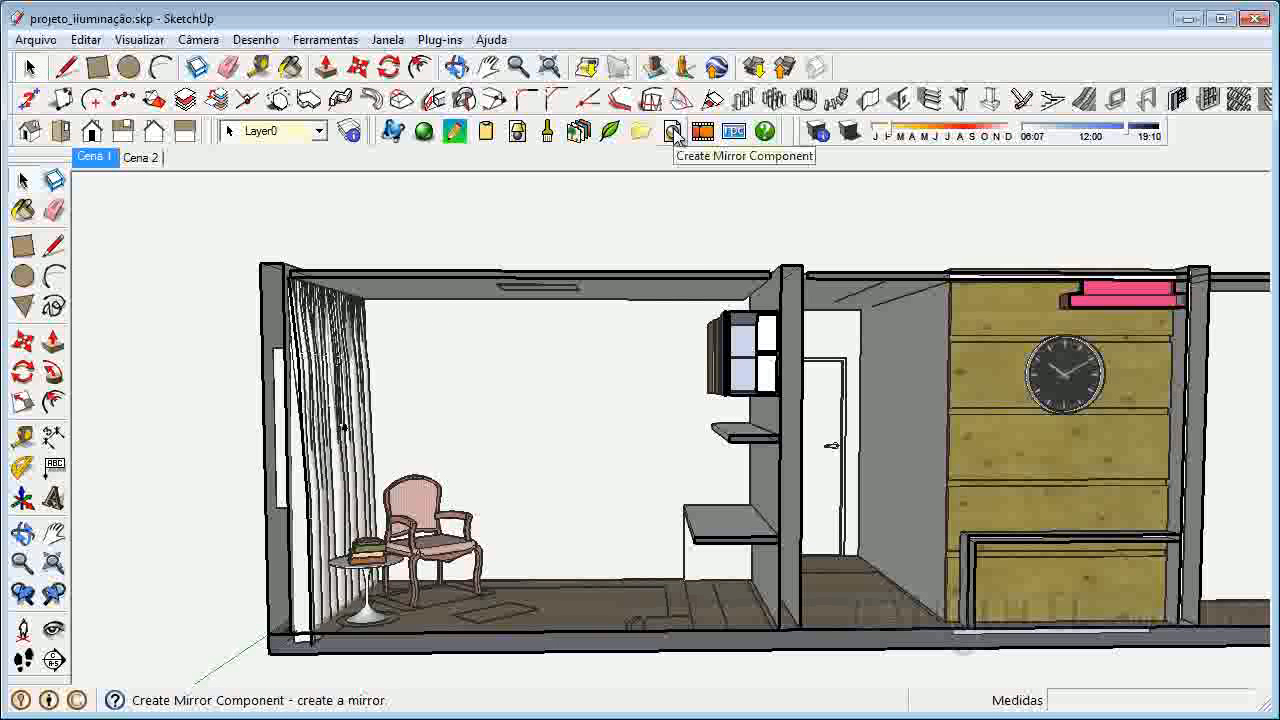
Start a new rectangular IRender mirror component and set its reflection to 95%
left_click(676, 137)
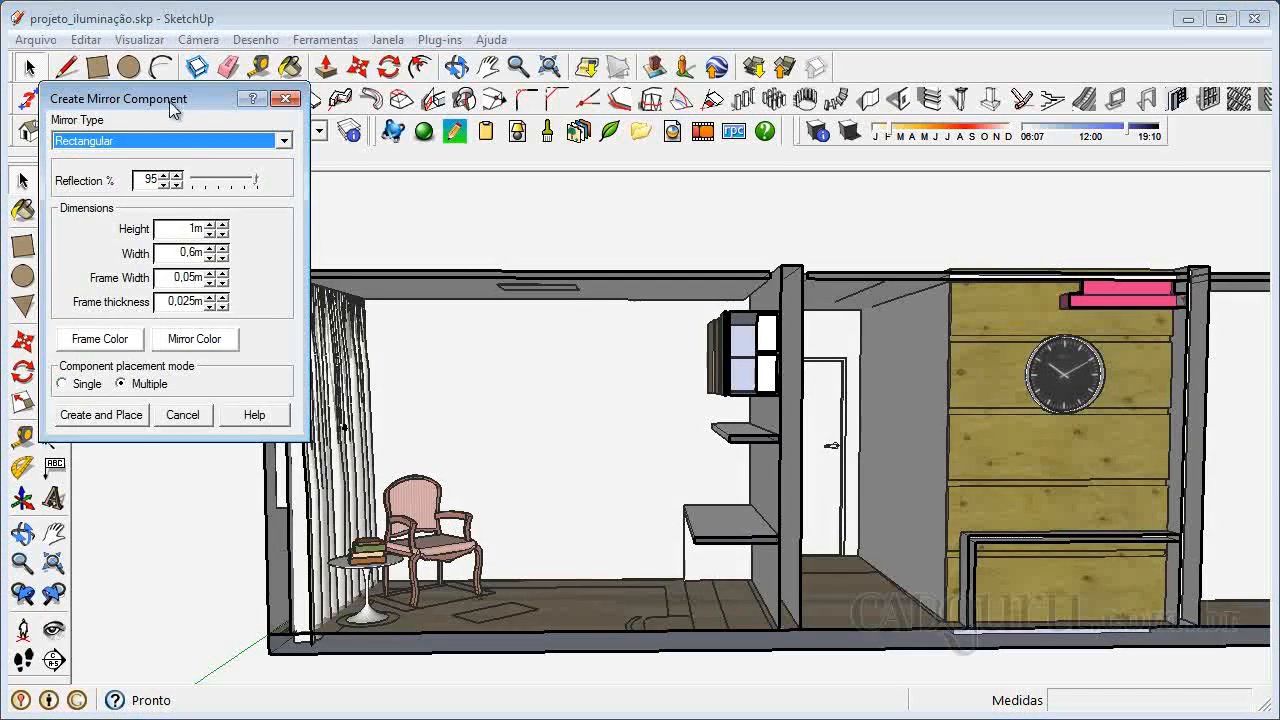
left_click_drag(213, 93, 440, 197)
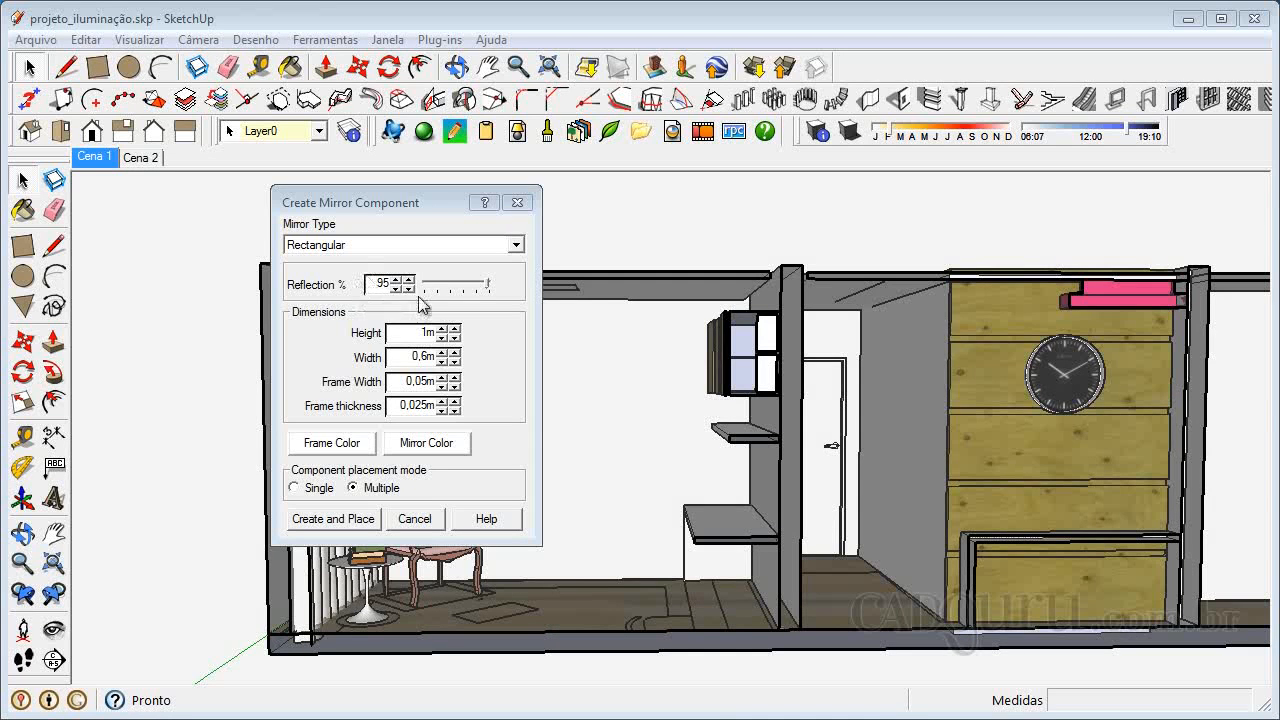
left_click_drag(487, 287, 478, 289)
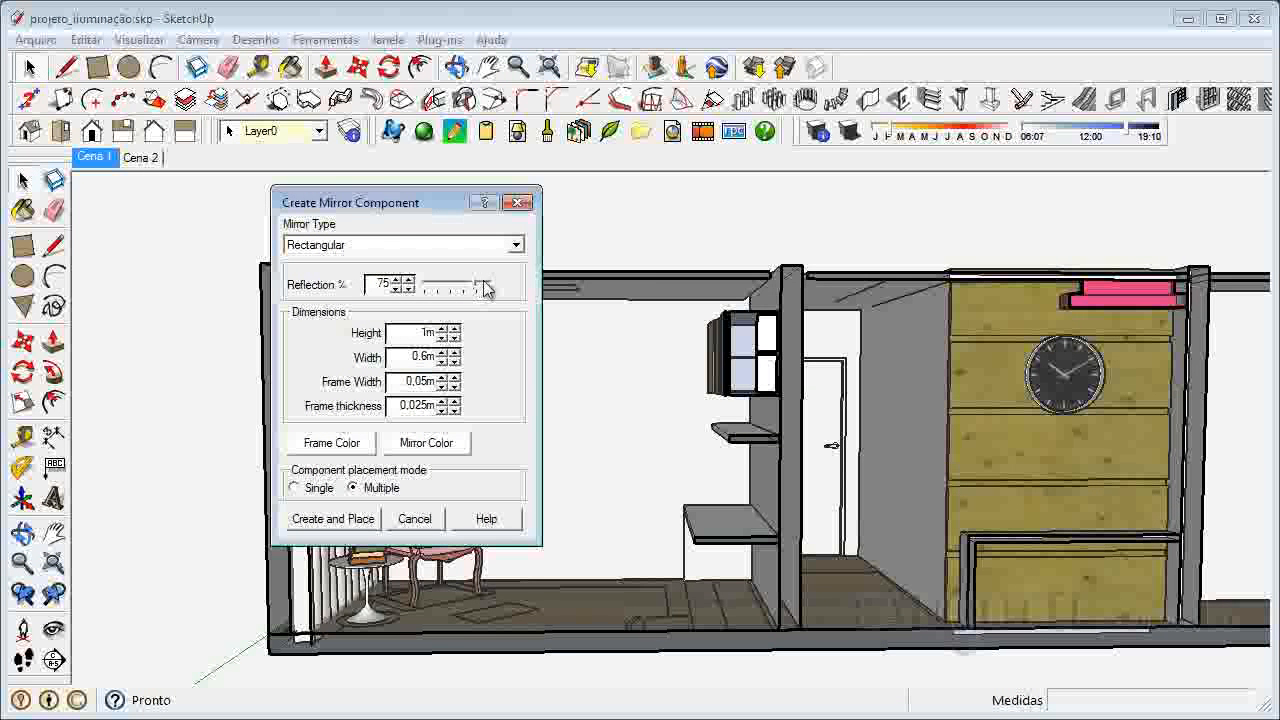
left_click(484, 288)
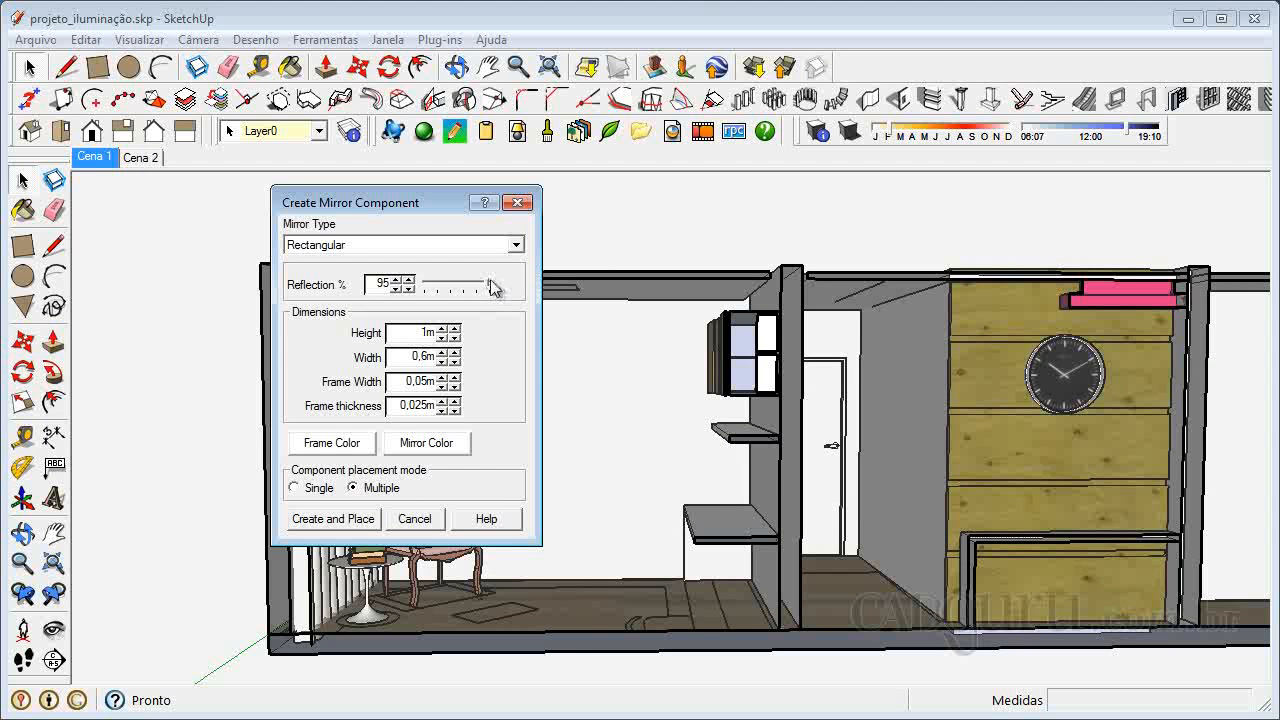
left_click_drag(492, 288, 428, 290)
left_click(434, 289)
left_click(433, 289)
left_click_drag(432, 289, 487, 288)
left_click_drag(490, 290, 487, 291)
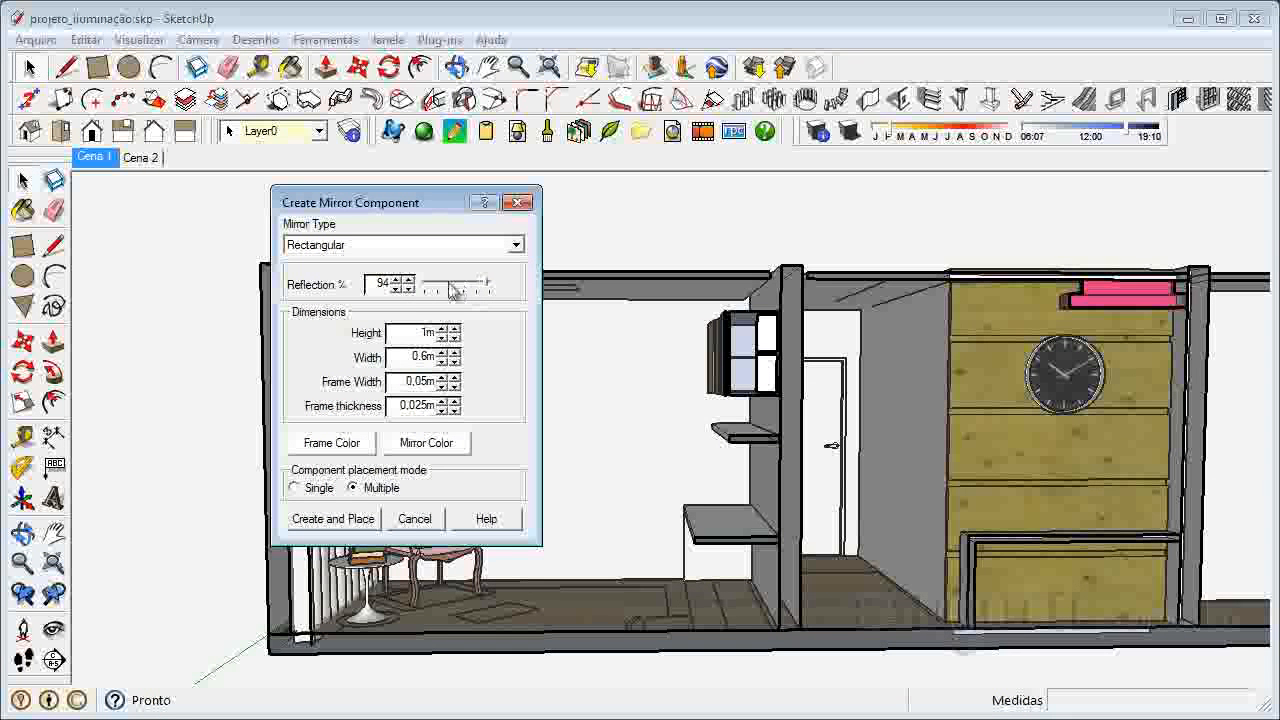
left_click(396, 281)
left_click(396, 288)
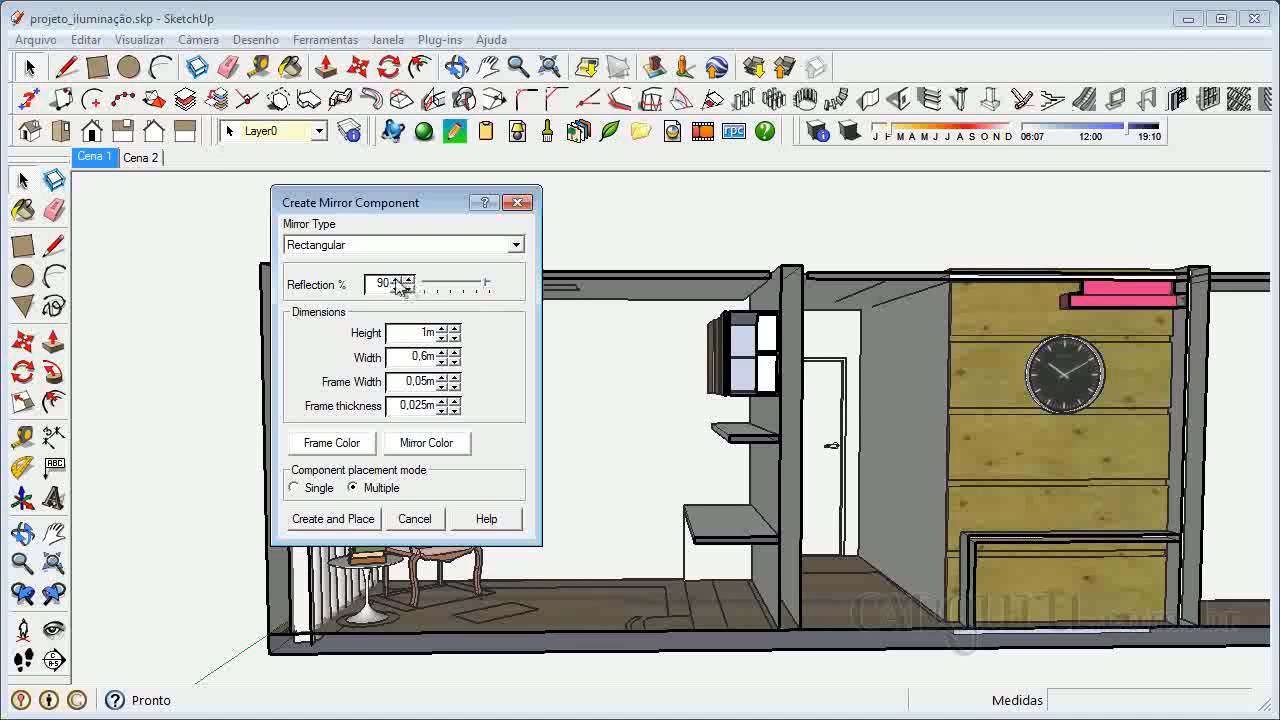
left_click(396, 281)
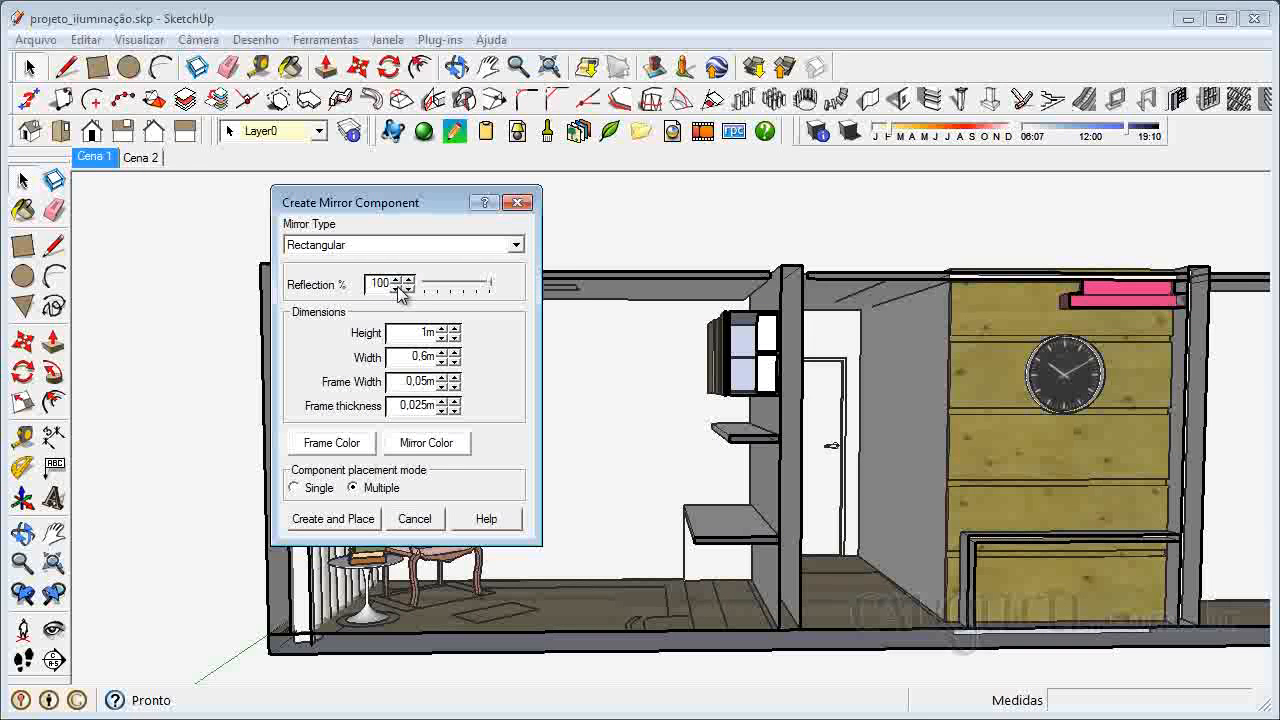
left_click(396, 288)
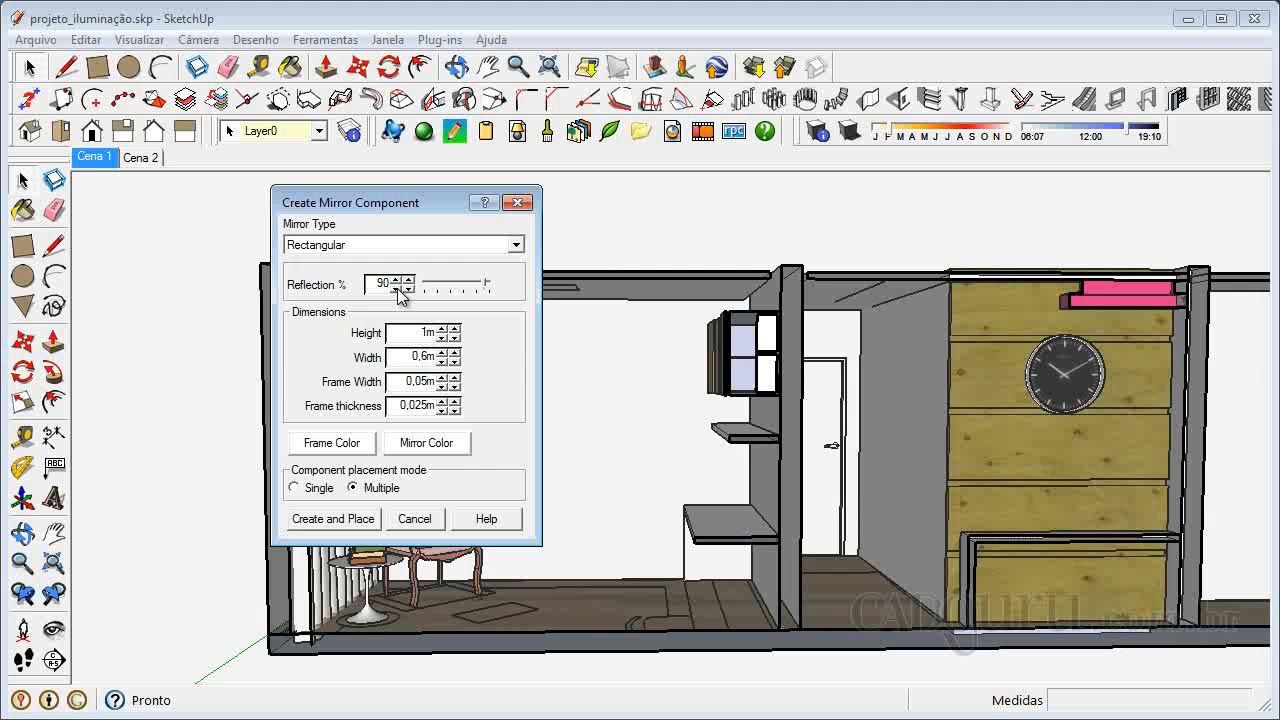
left_click(396, 288)
left_click(396, 279)
left_click(396, 279)
left_click(409, 289)
left_click(409, 289)
left_click(409, 289)
left_click(409, 289)
Set the mirror's height to 1 m and its width to 2 m
type("1")
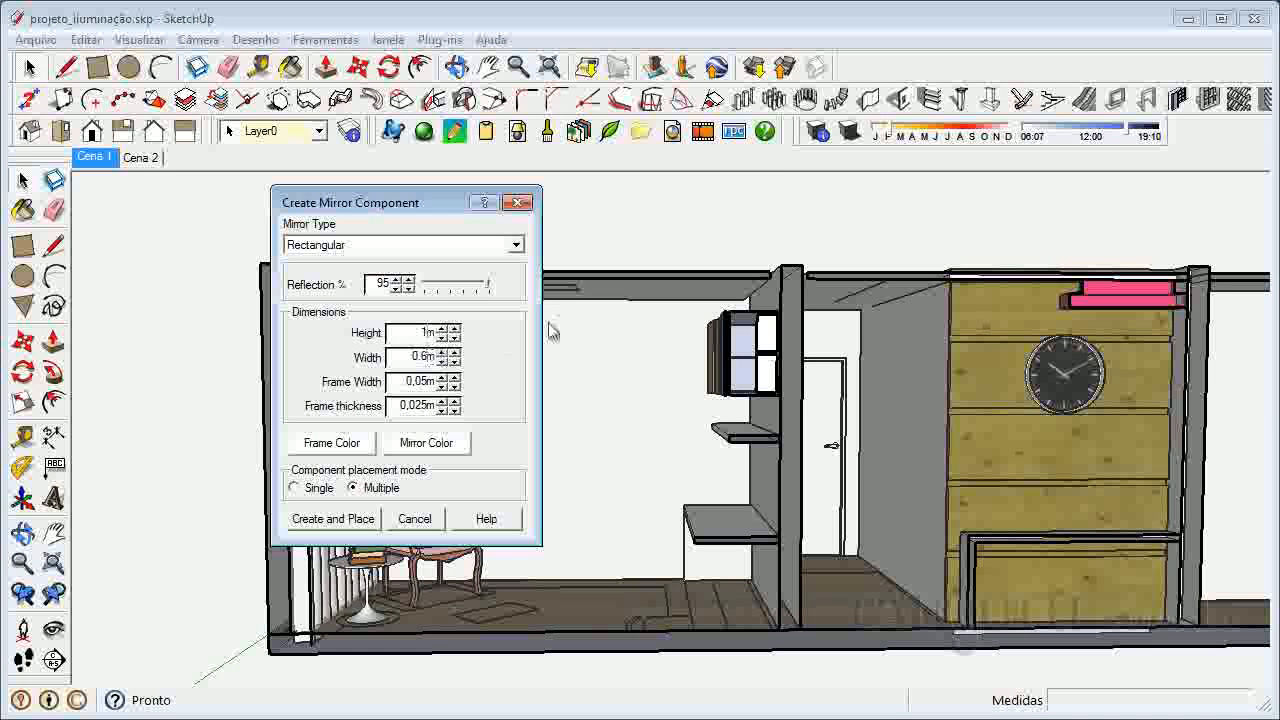
key("Tab")
type("2")
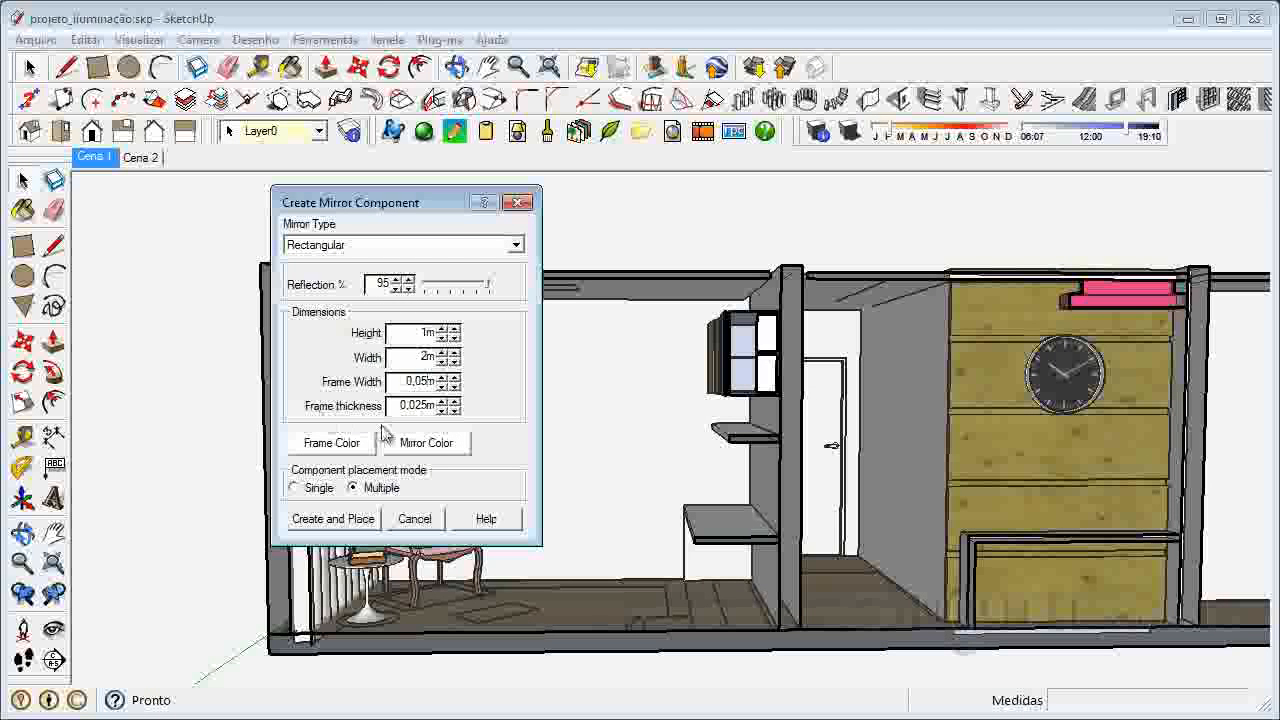
Create the framed mirror, overwriting the existing component, and place one copy on the back wall above the armchair
left_click(333, 519)
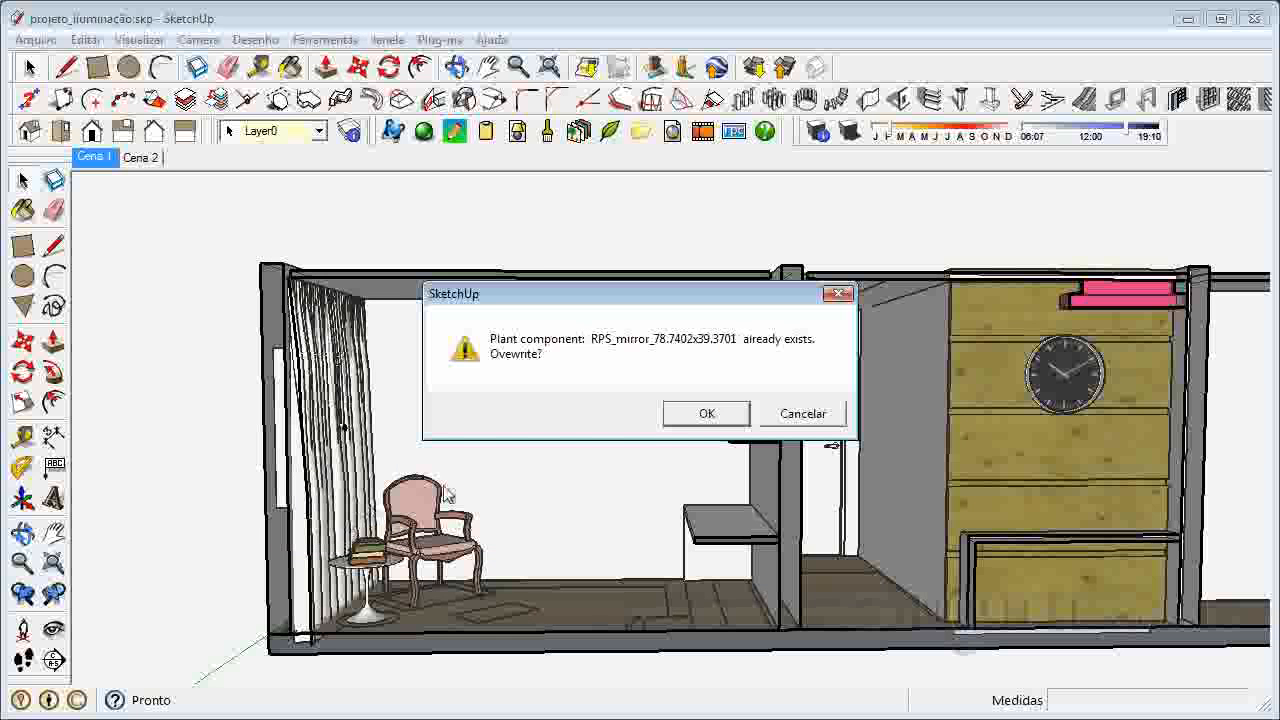
left_click(698, 418)
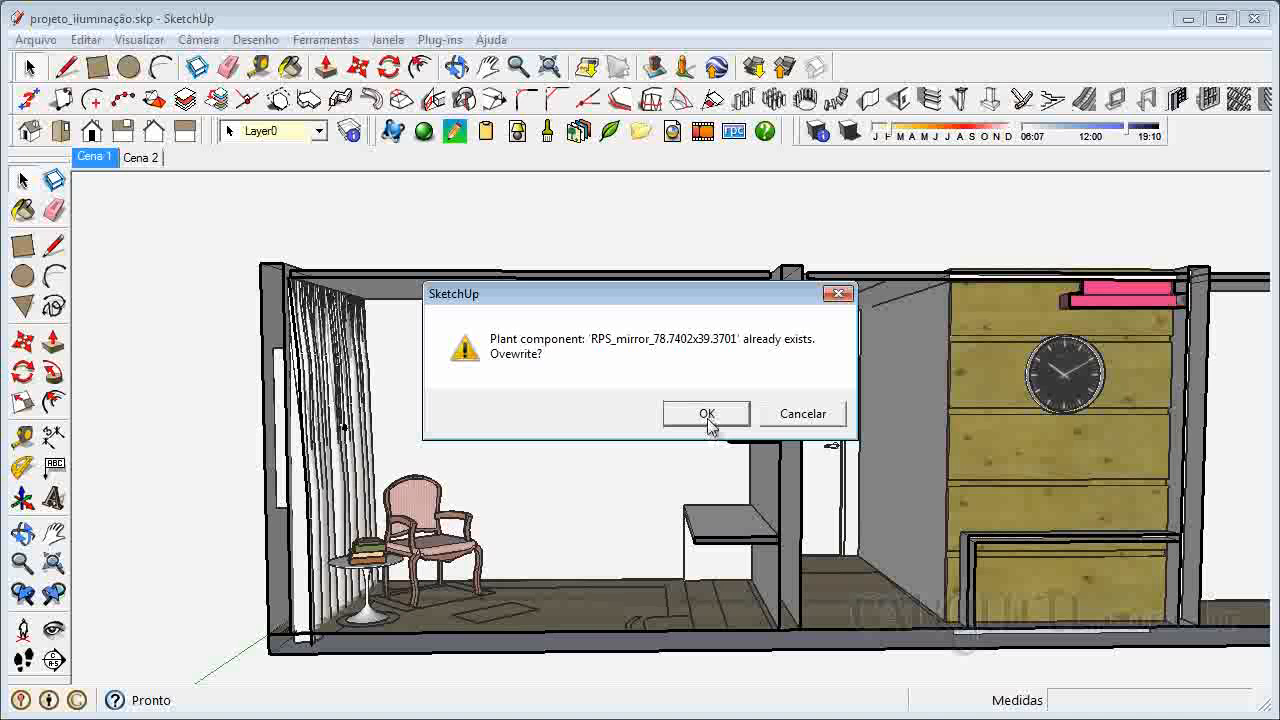
left_click(712, 416)
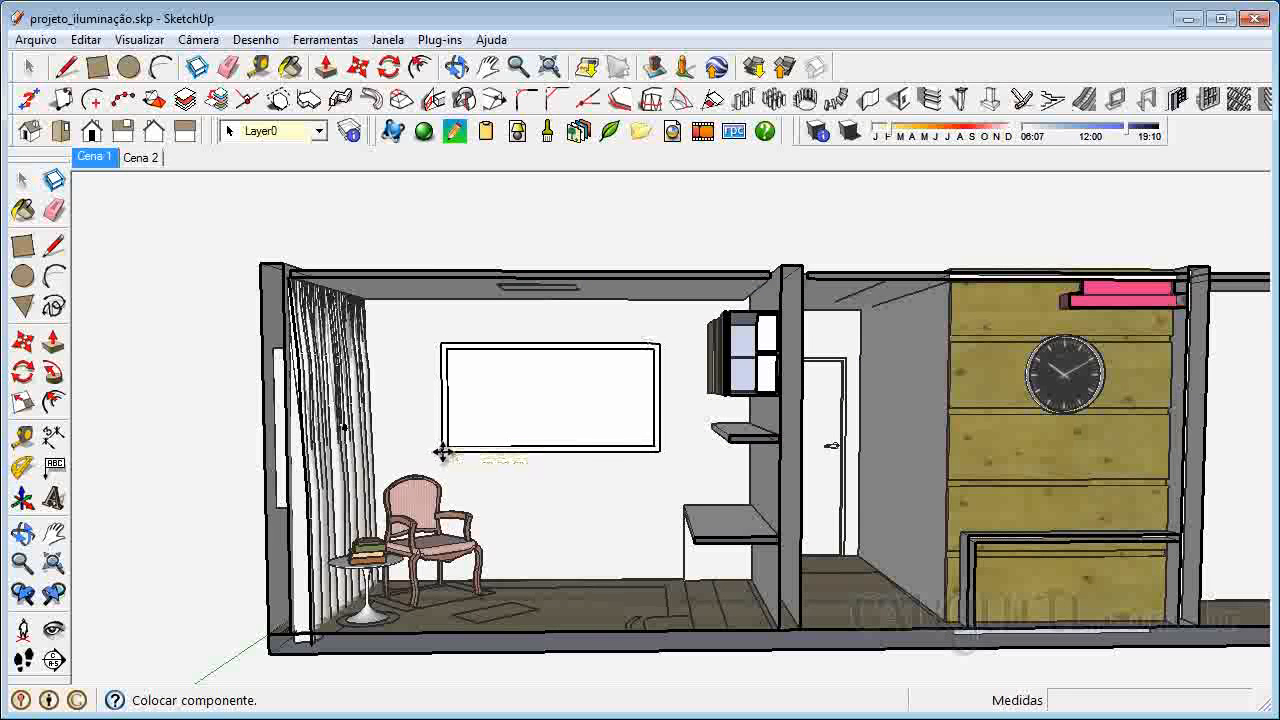
left_click(444, 450)
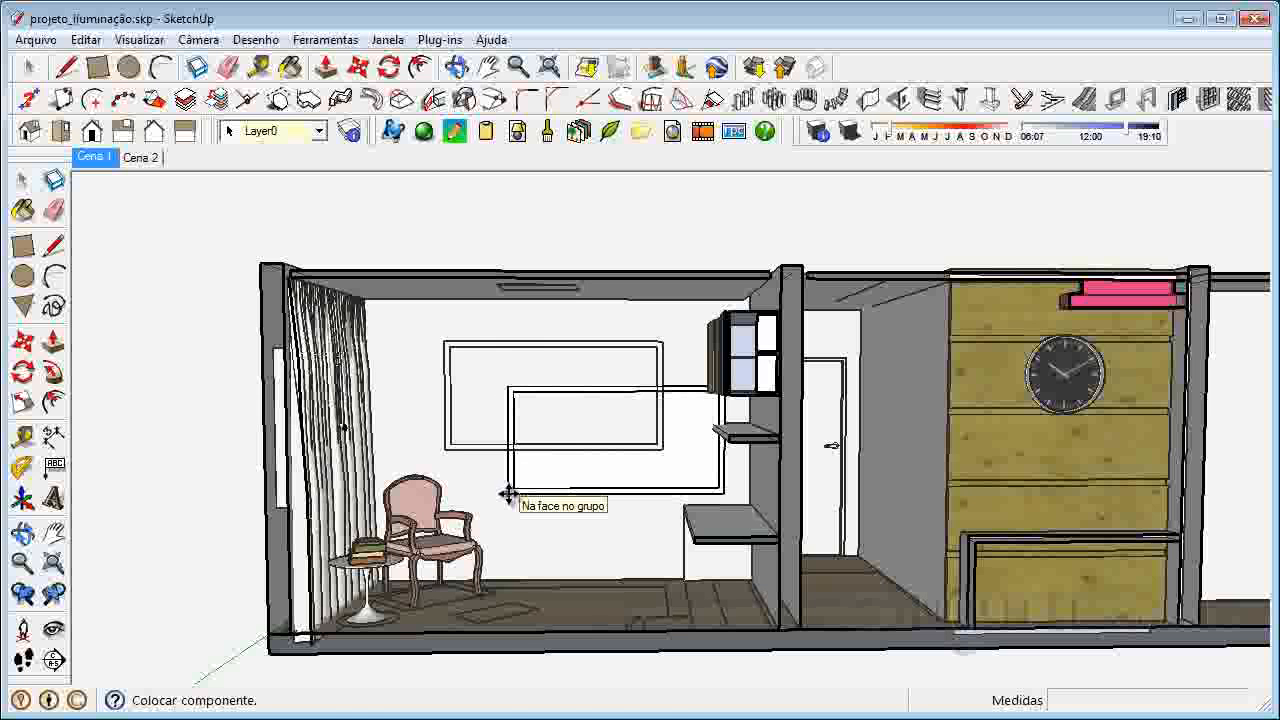
key("Escape")
Delete the framed mirror from the back wall
scroll(612, 375, "up", 3)
scroll(615, 387, "up", 3)
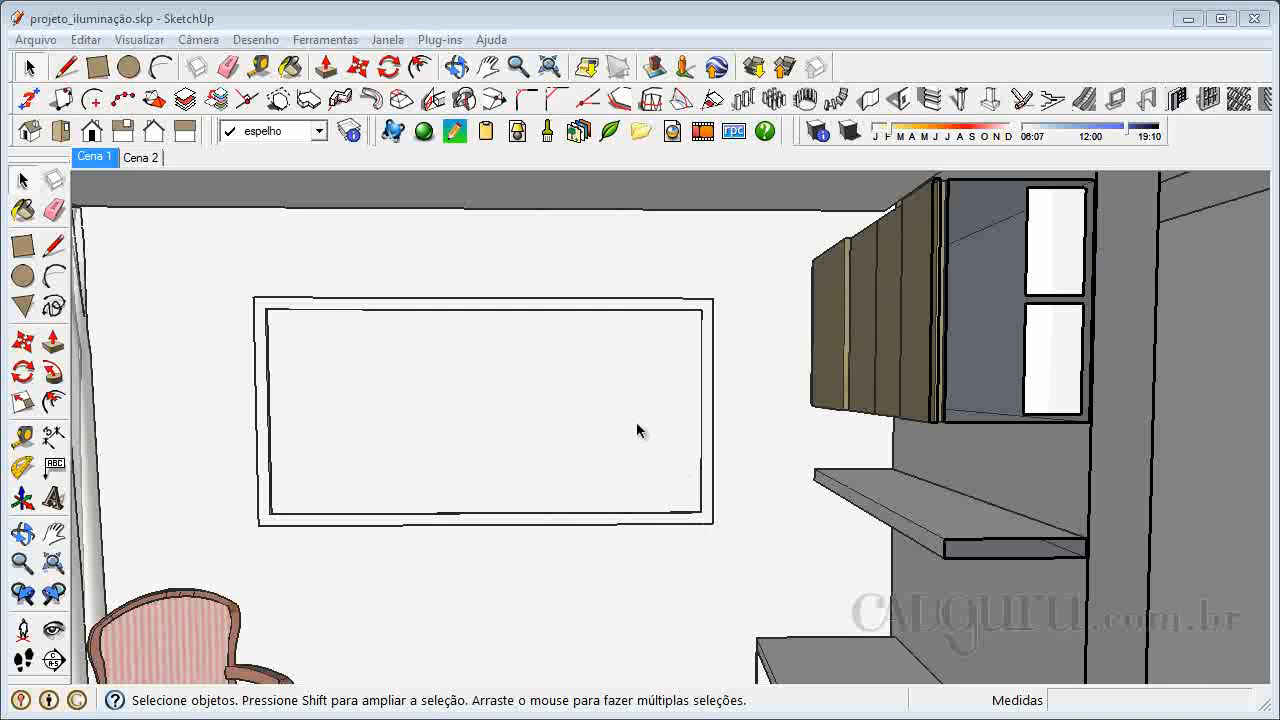
left_click(632, 426)
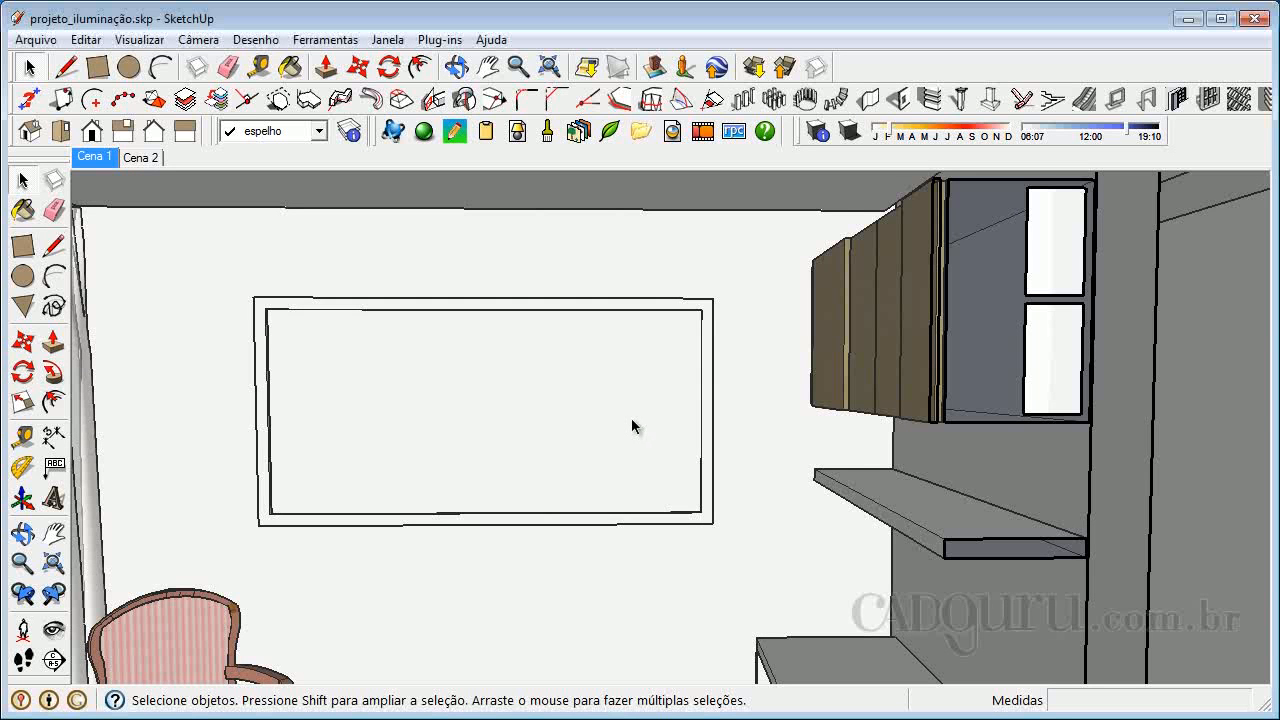
key("Delete")
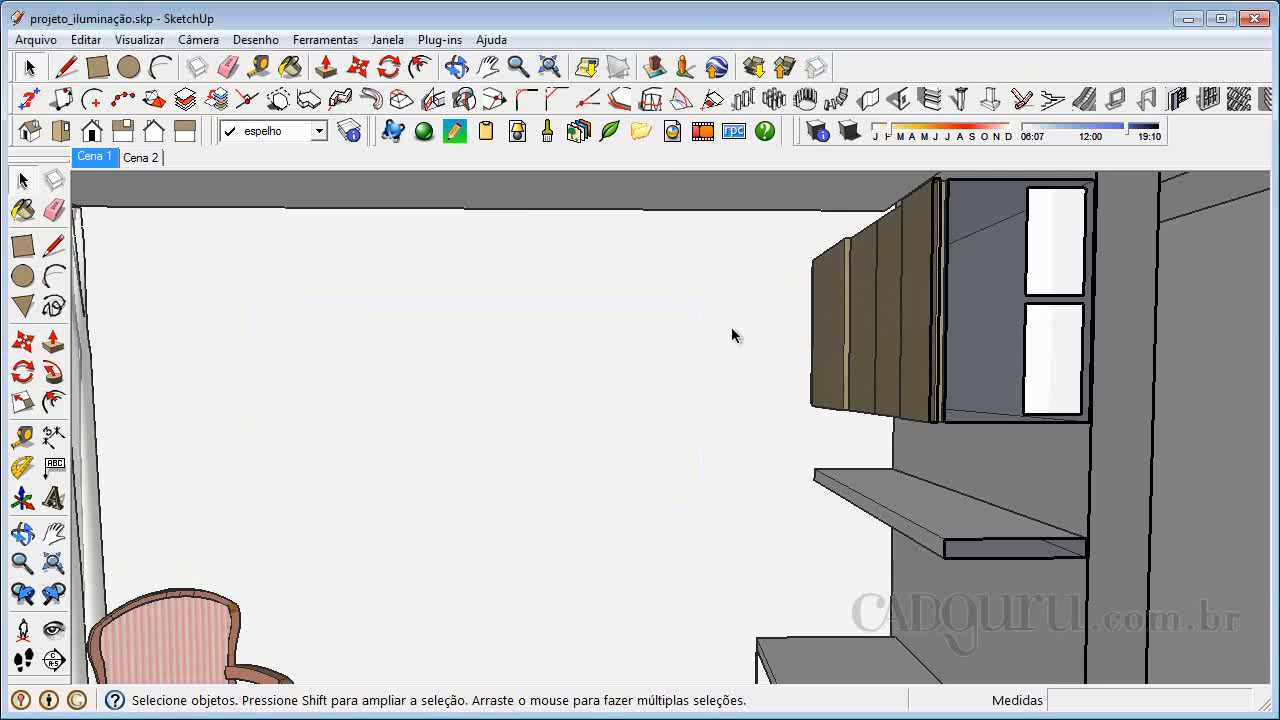
Start another rectangular mirror component, 1 m high and 2 m wide, with frame width and frame thickness of 0 m
left_click(672, 134)
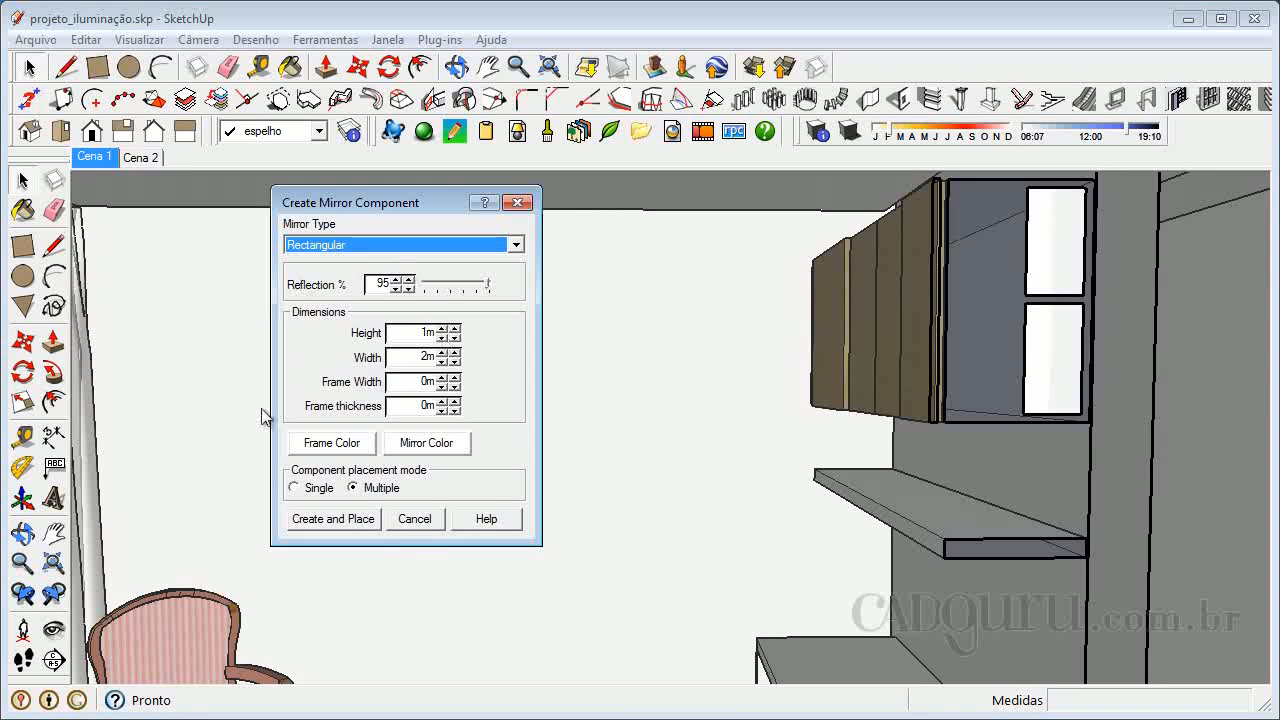
left_click(428, 381)
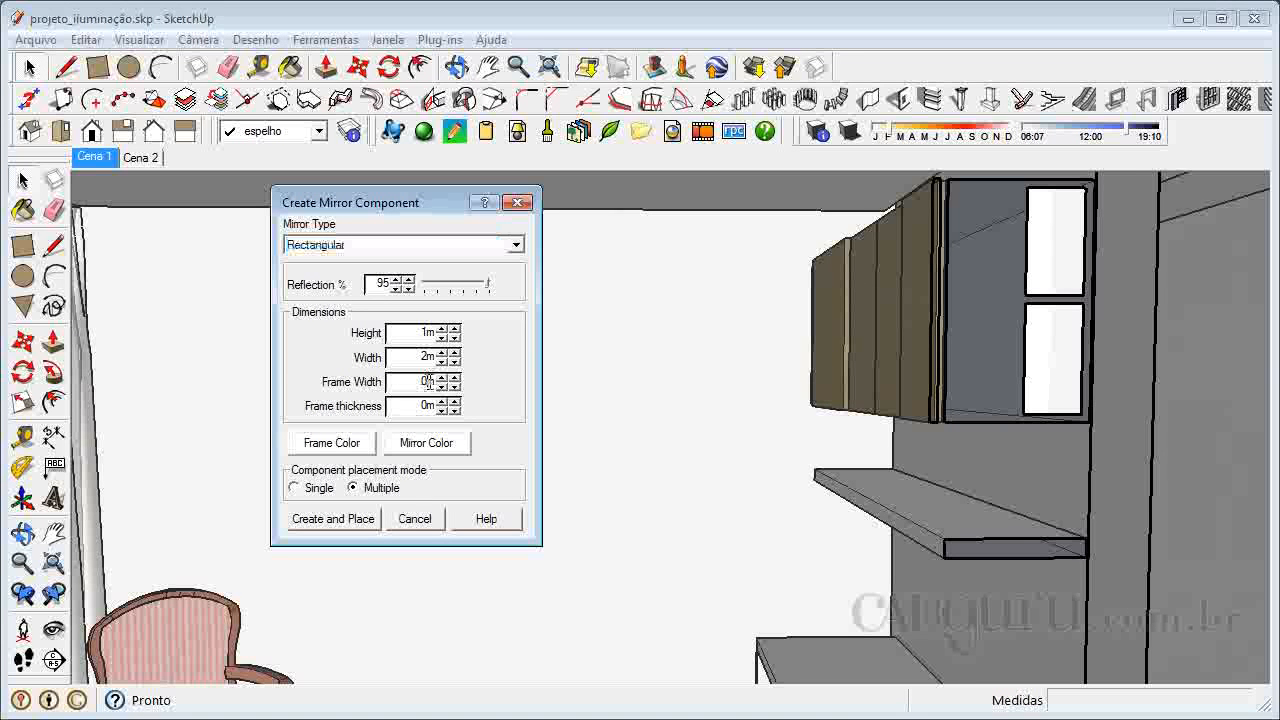
left_click_drag(428, 381, 288, 388)
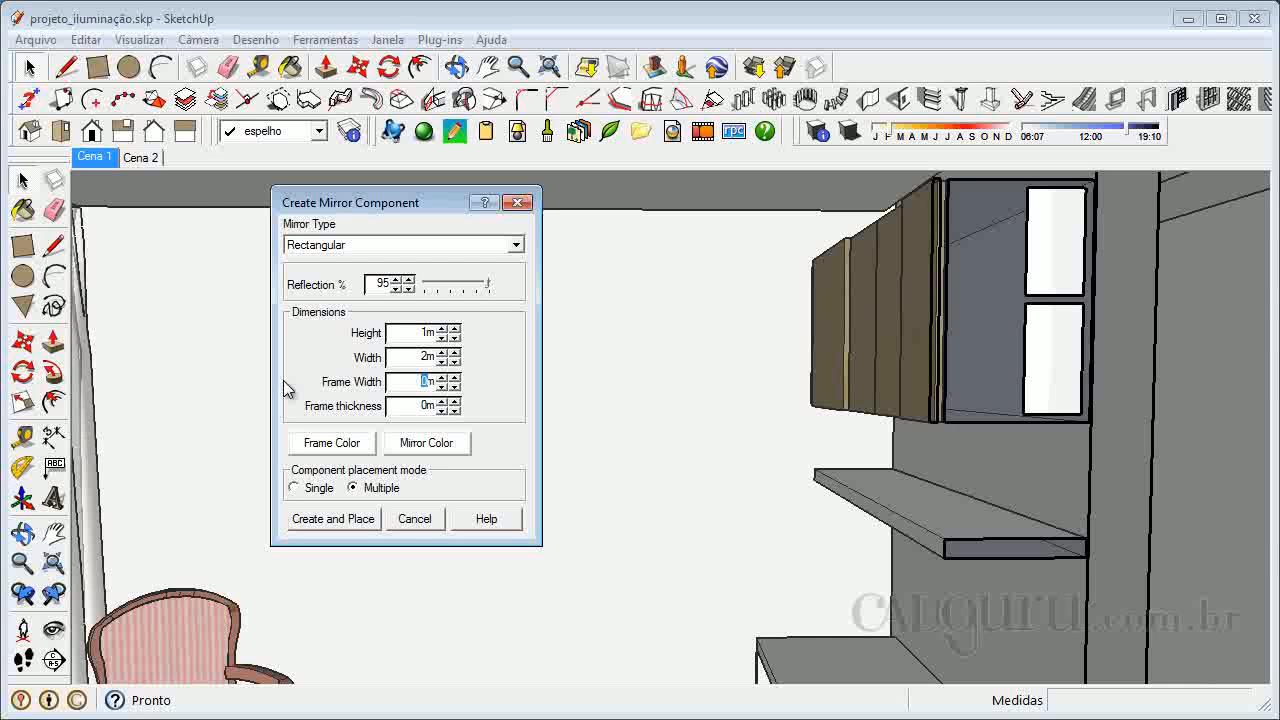
double_click(428, 406)
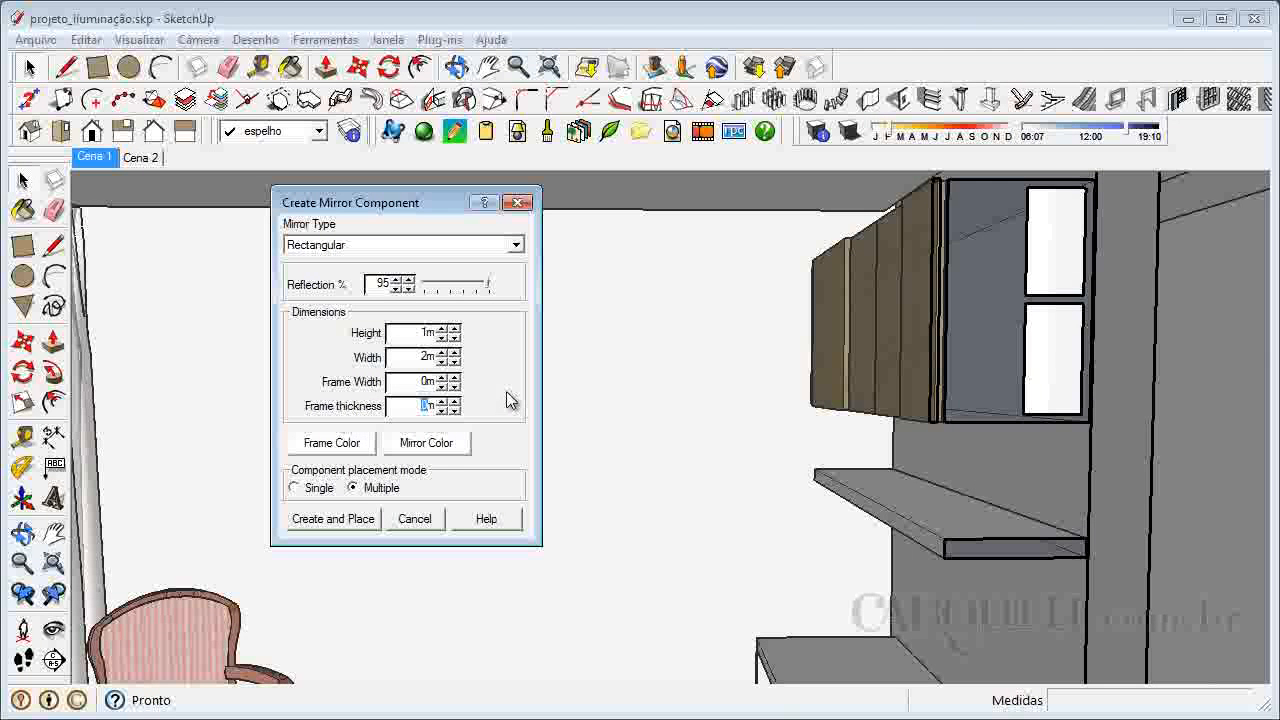
Examine the colour choices for the mirror and its frame without applying any change
left_click(449, 450)
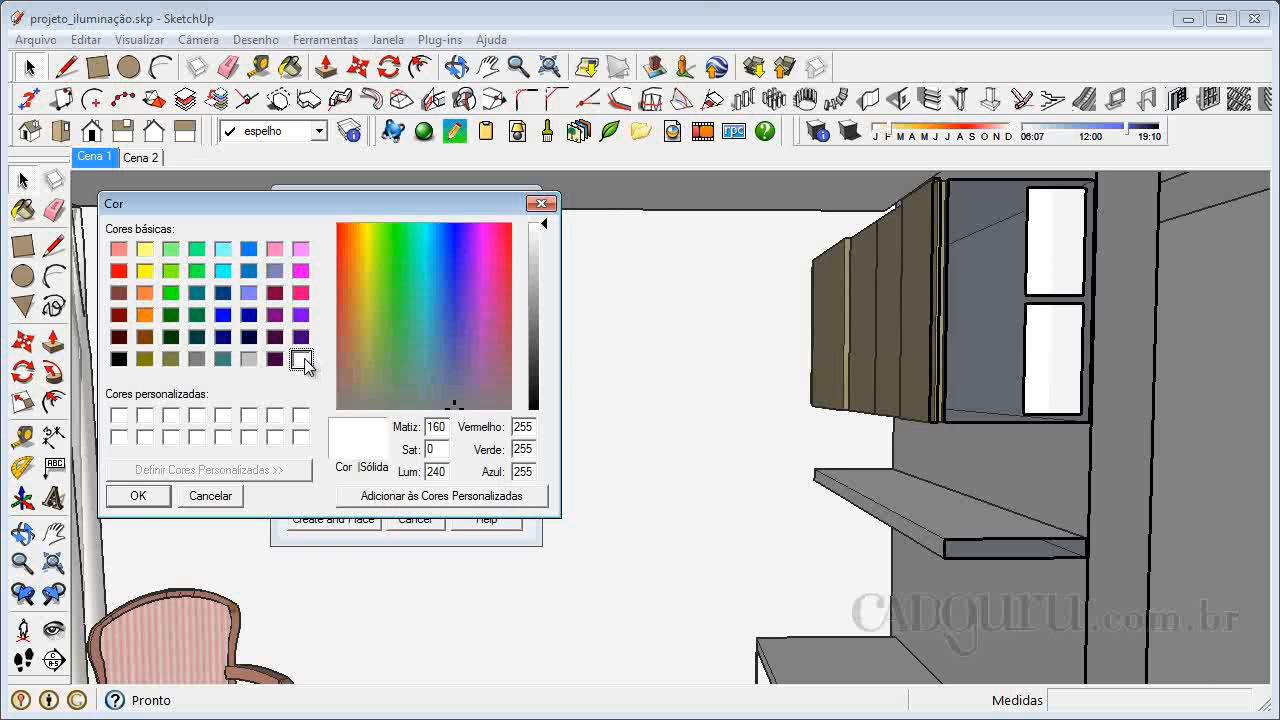
left_click(541, 203)
left_click(321, 444)
left_click(541, 203)
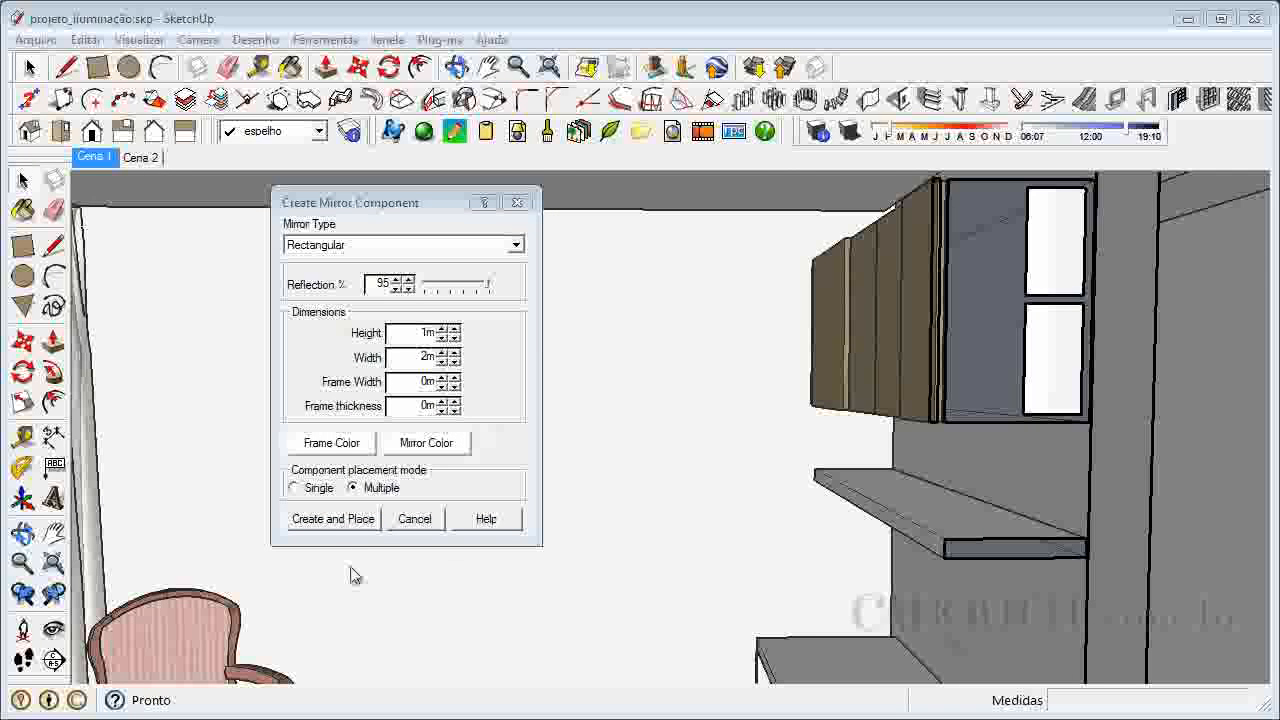
Create the frameless mirror, overwriting the existing component, and place a single copy on the back wall above the armchair
left_click(343, 522)
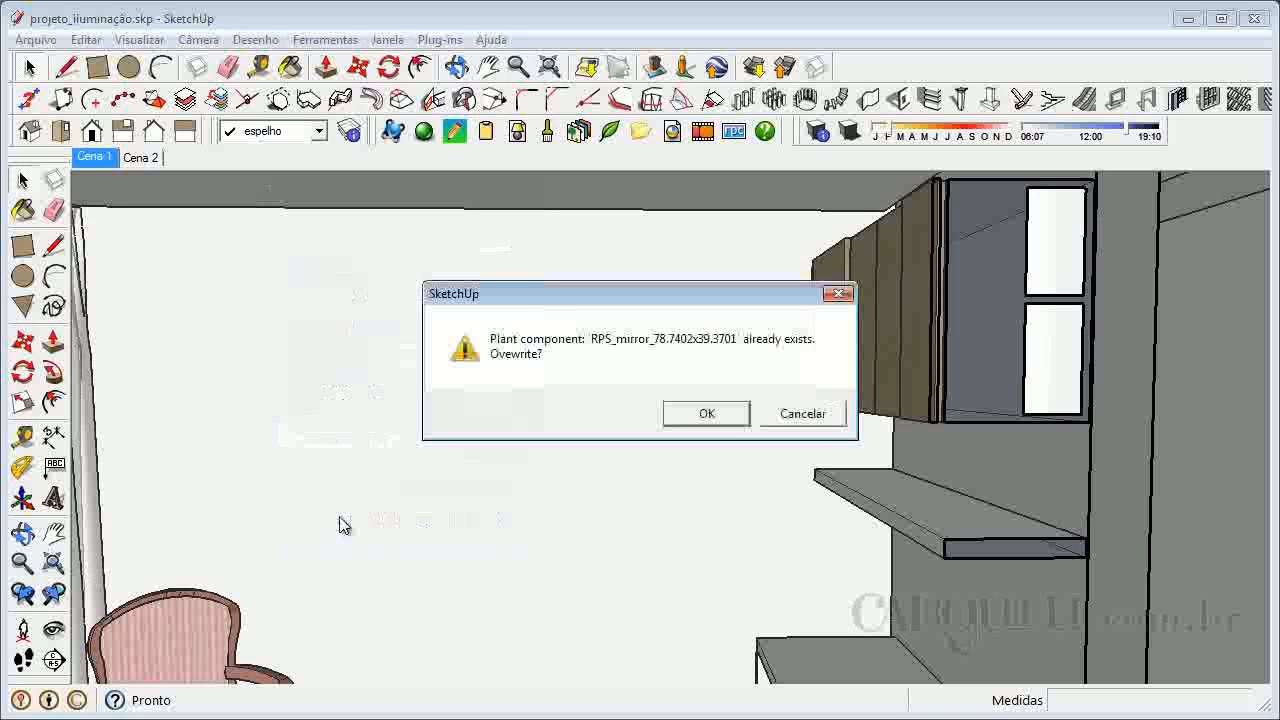
left_click(708, 414)
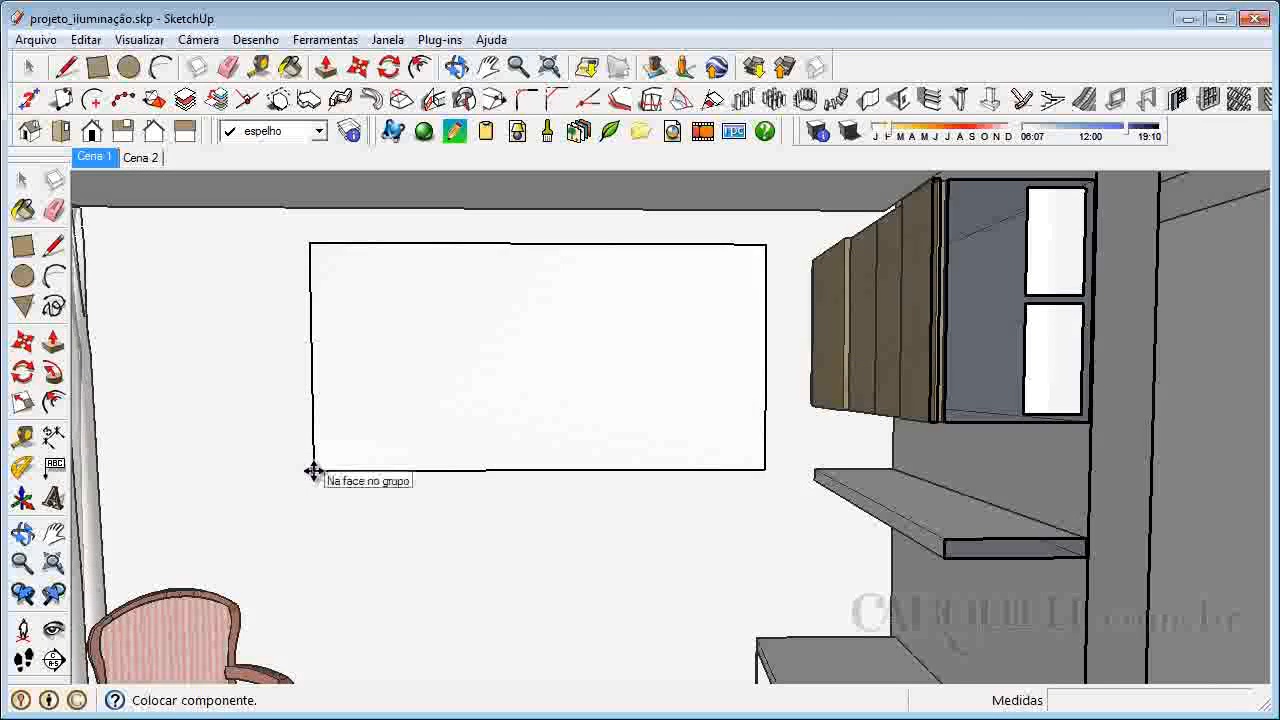
scroll(314, 471, "down", 3)
scroll(311, 470, "down", 1)
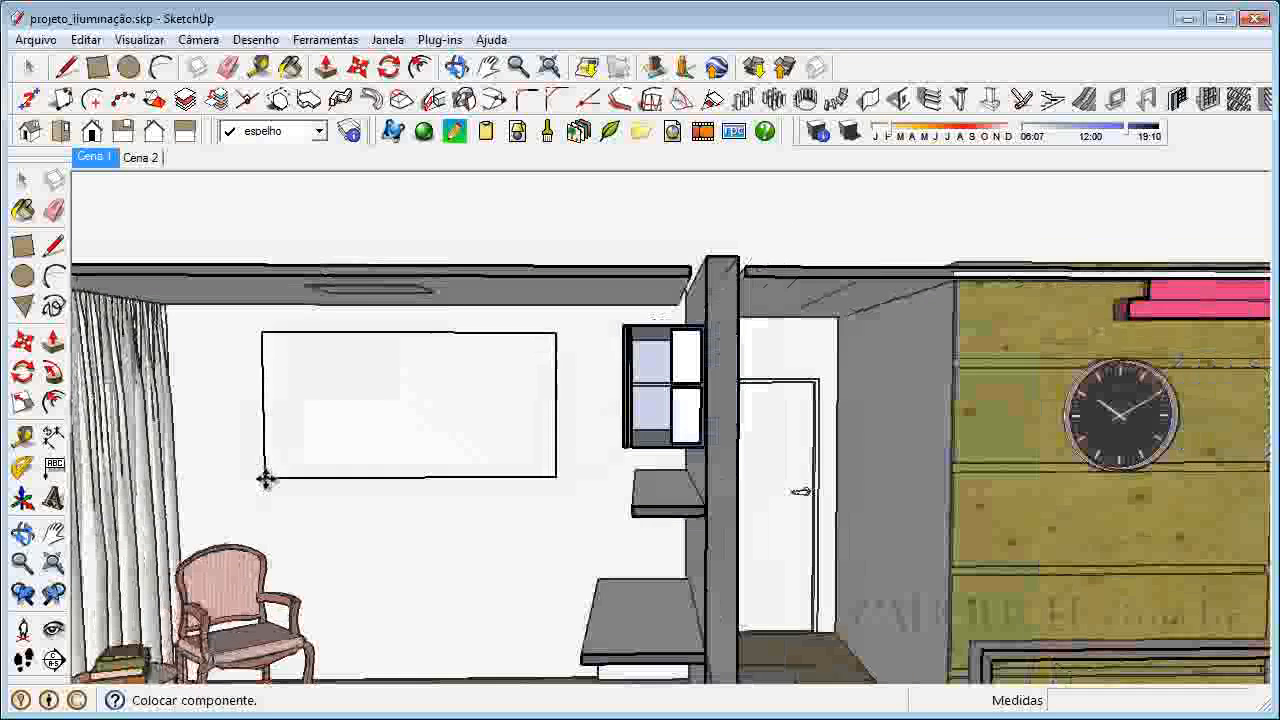
left_click(847, 465)
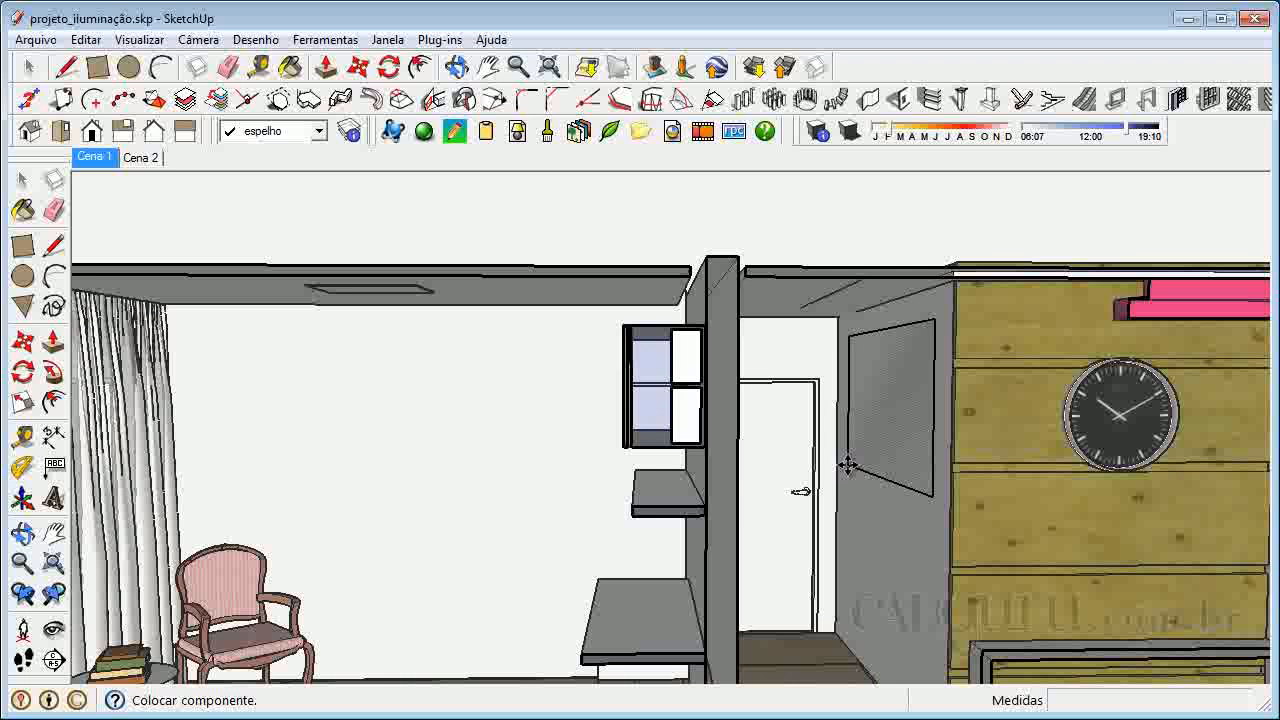
left_click(265, 495)
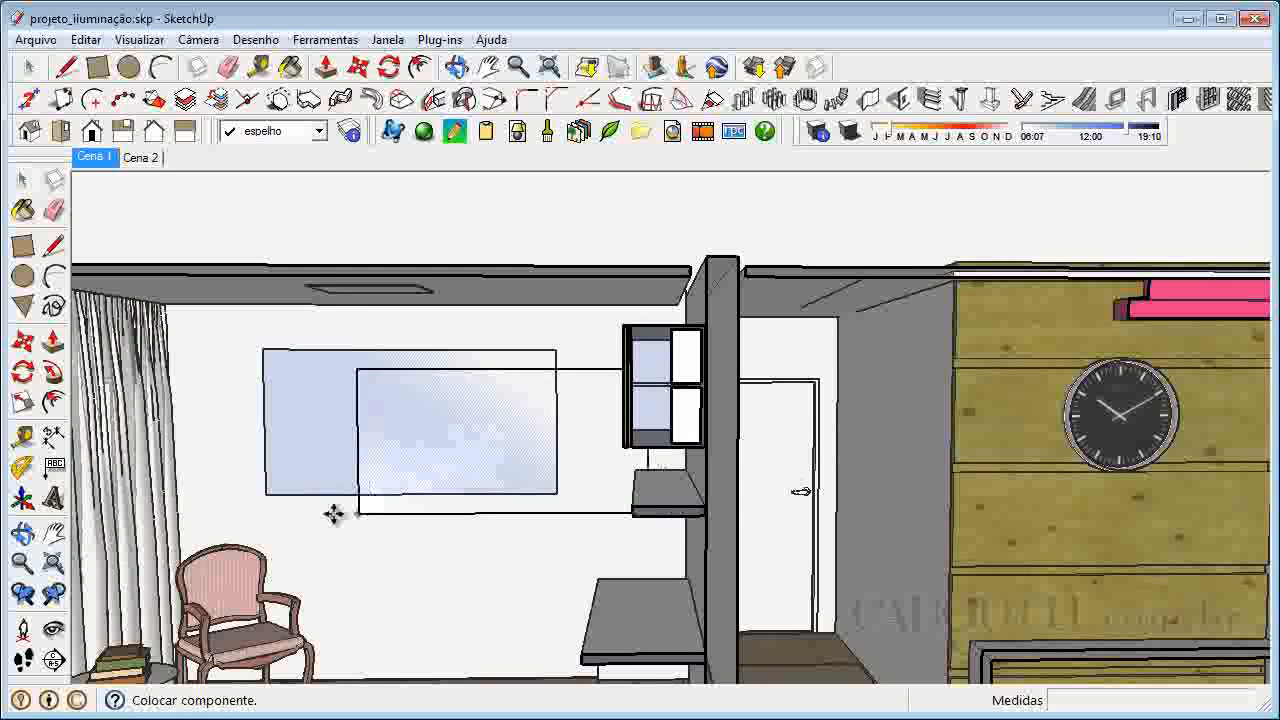
key("Escape")
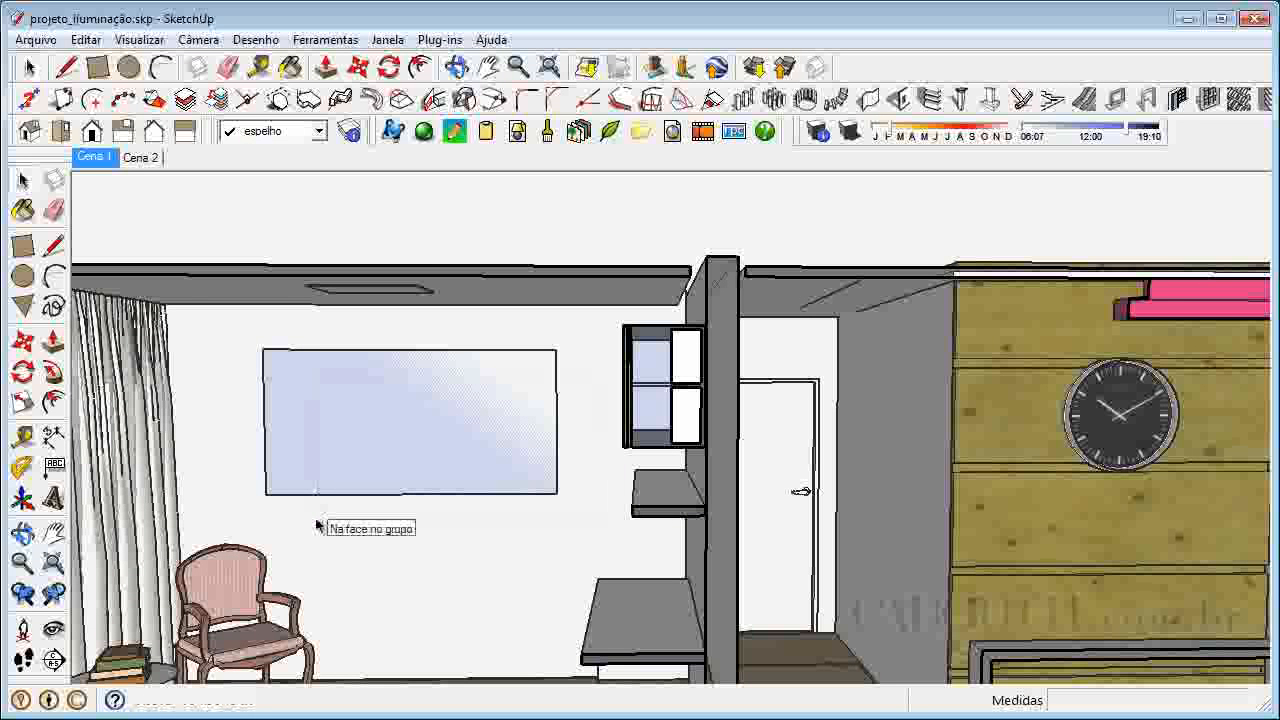
Apply the IRender nXt default Mirror preset to the placed mirror's material, 0129_fumaça_branca
key("space")
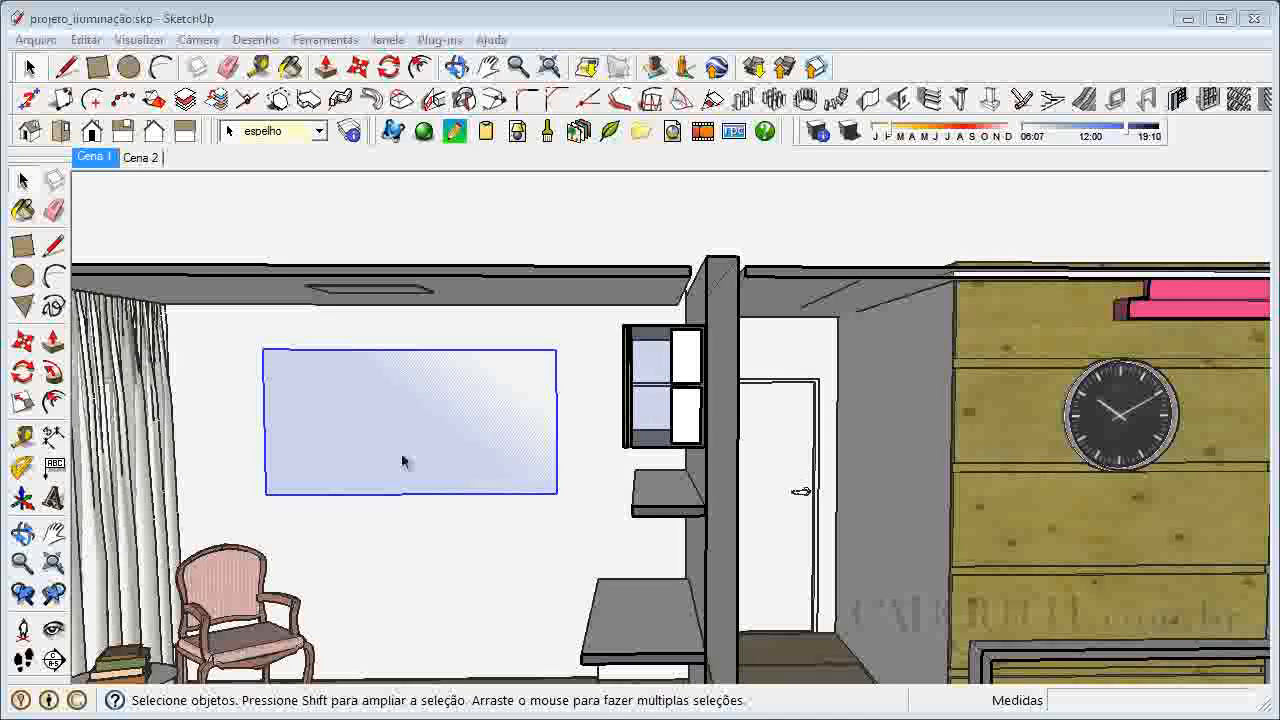
right_click(475, 490)
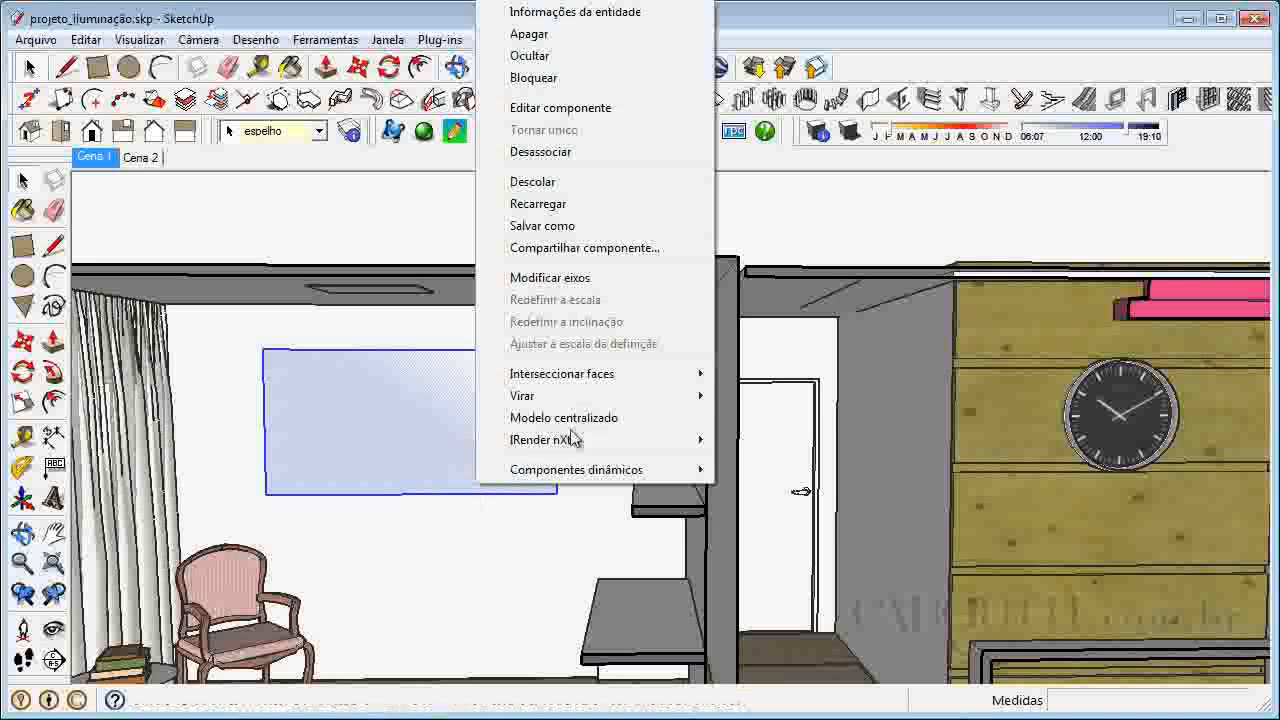
mouse_move(660, 441)
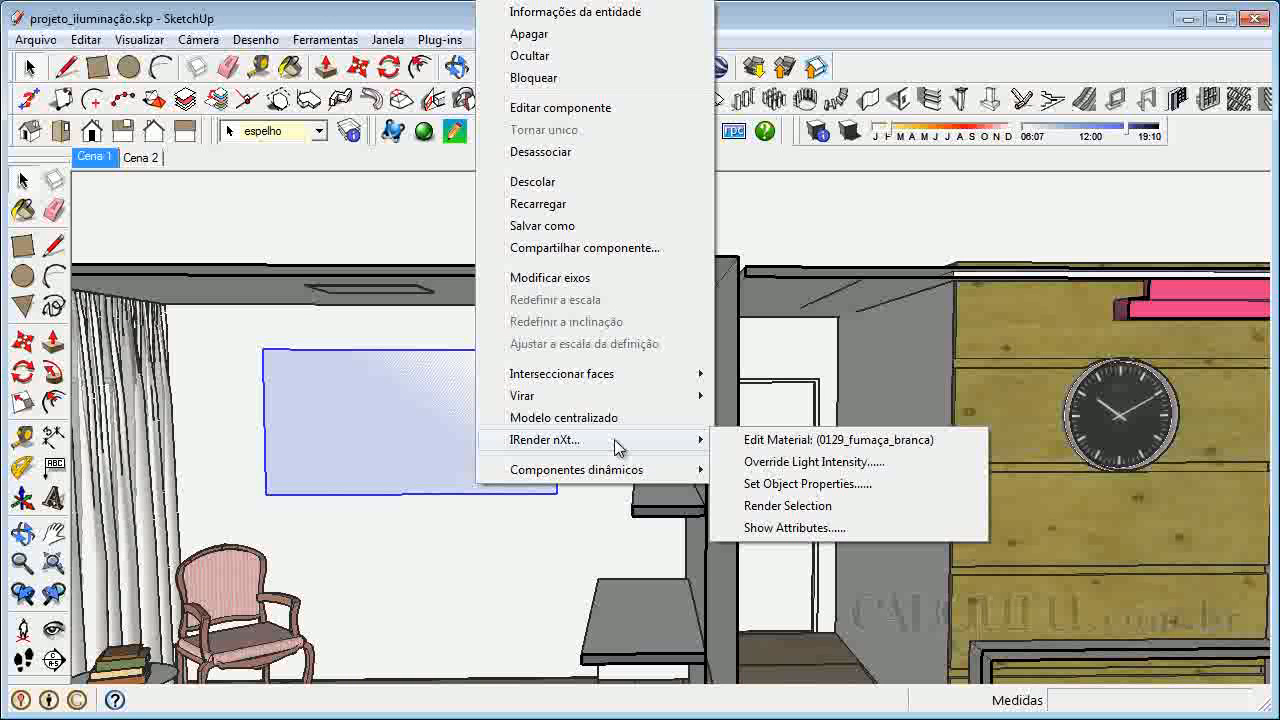
left_click(906, 446)
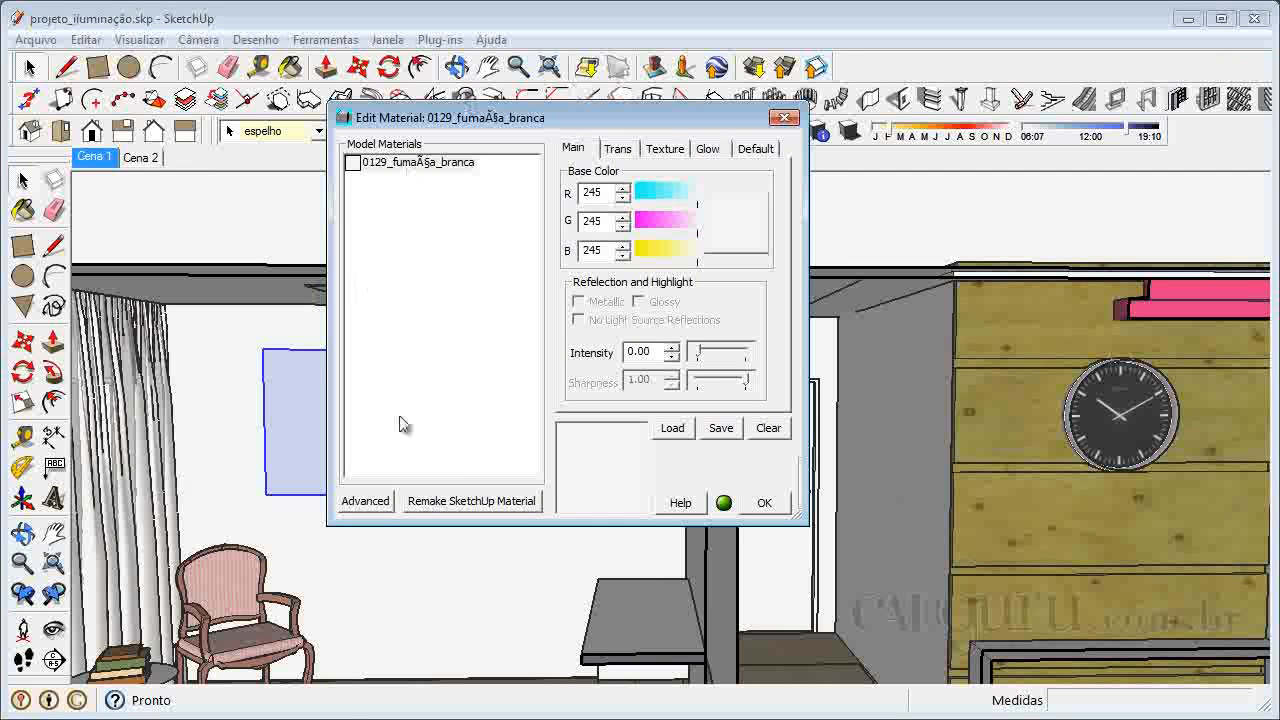
left_click(617, 150)
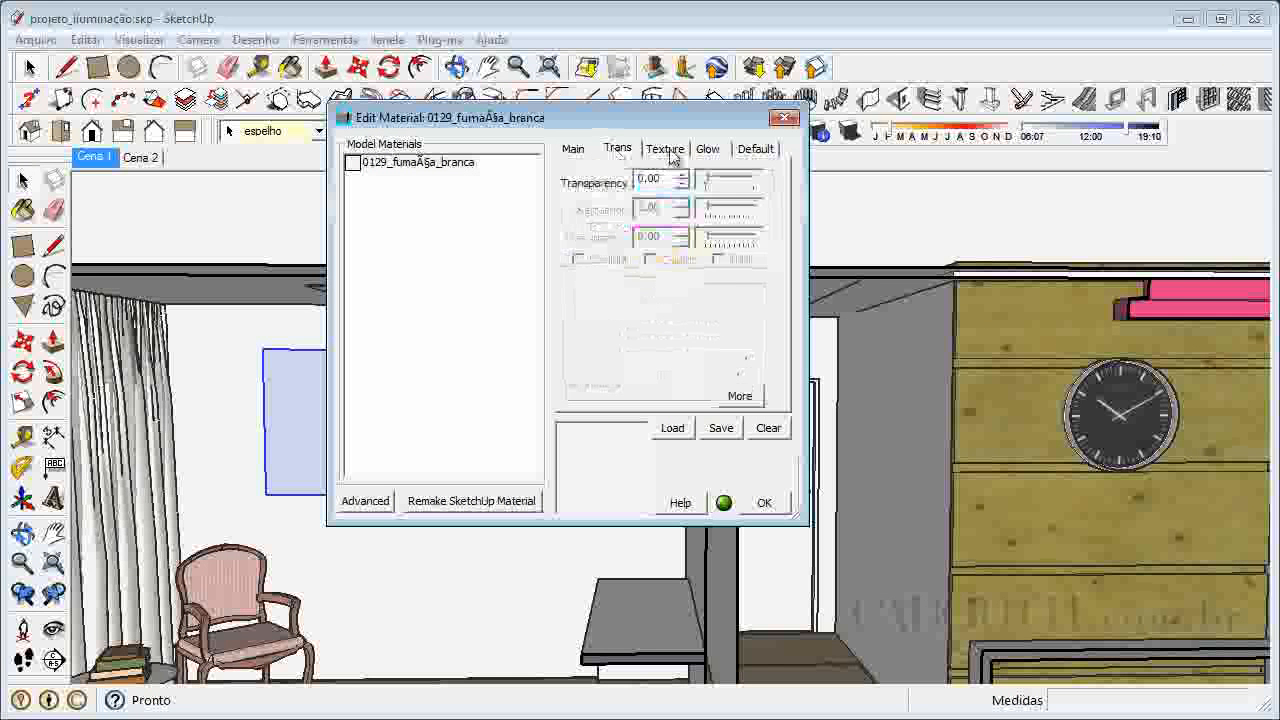
left_click(664, 150)
left_click(706, 151)
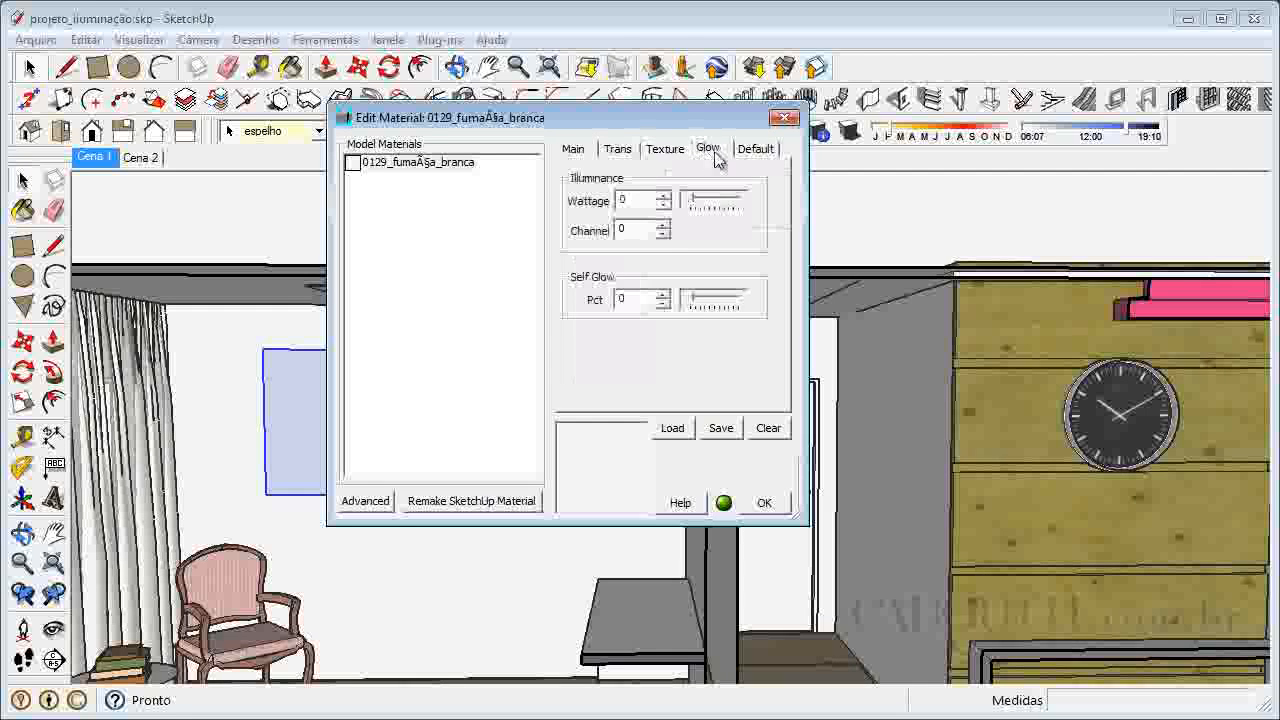
left_click(773, 151)
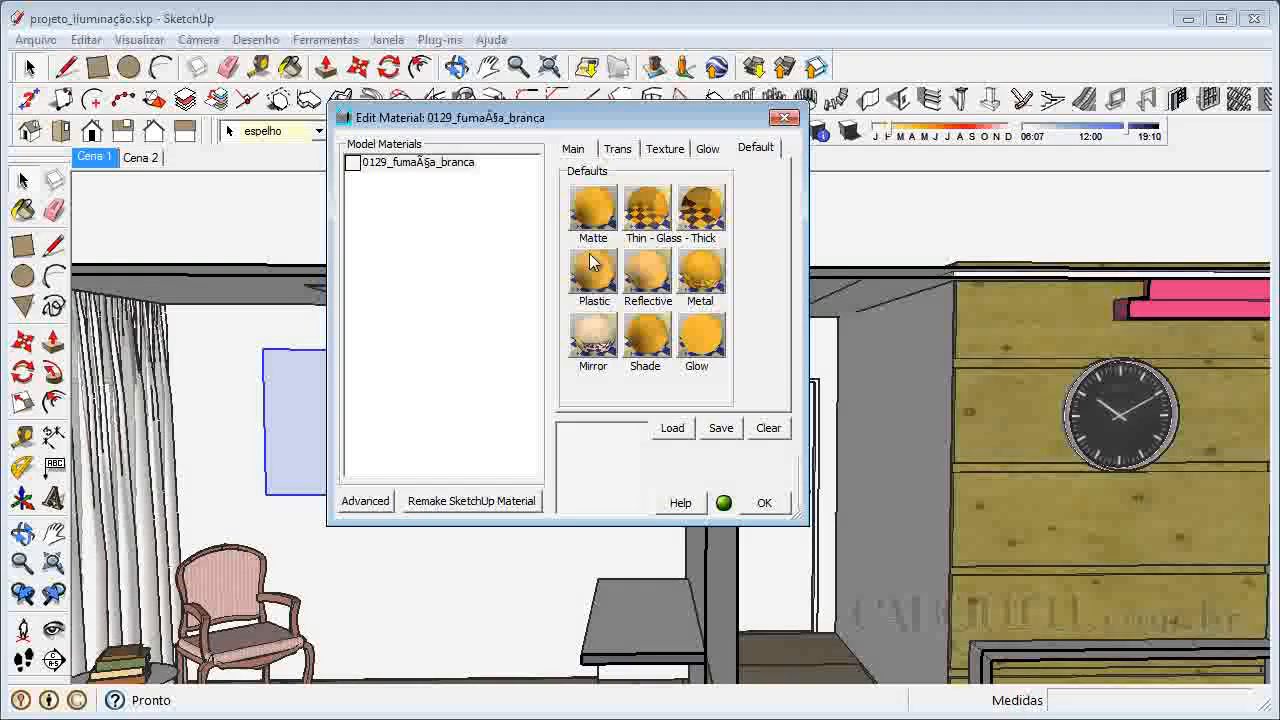
left_click(594, 337)
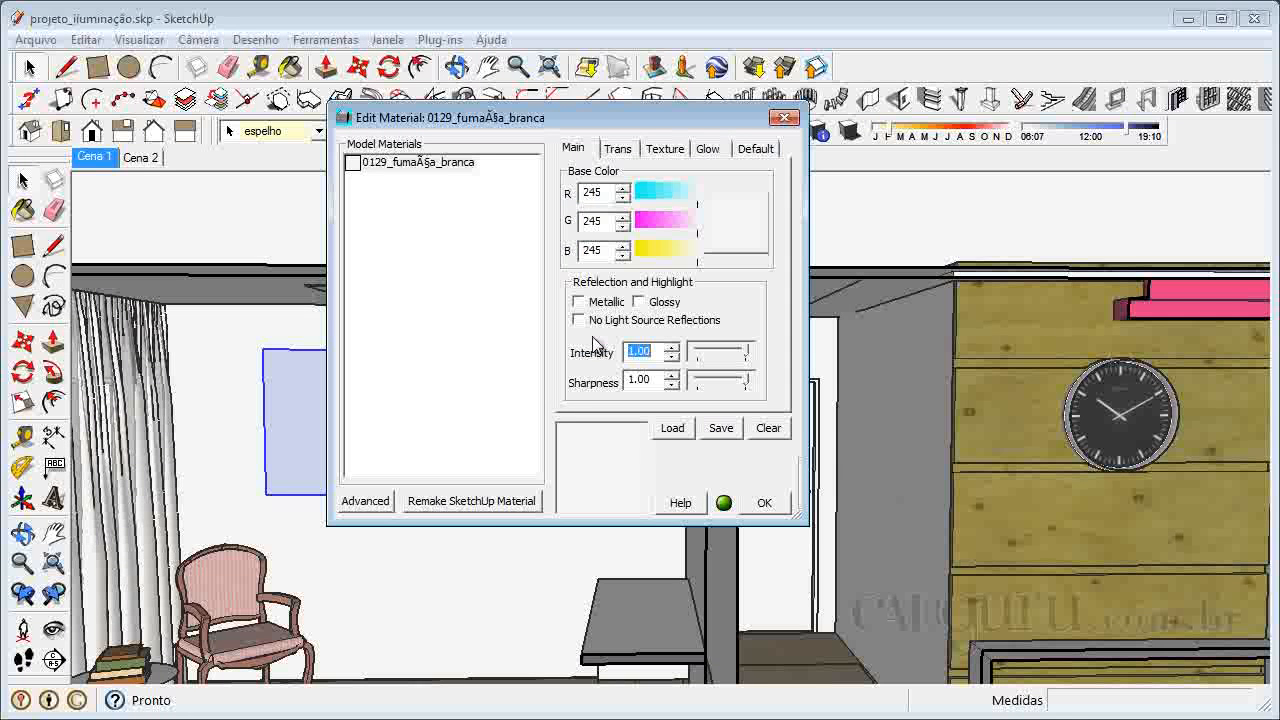
In the advanced material editor, try the Metallic and White highlight colors for the mirror material and choose Custom
left_click(365, 501)
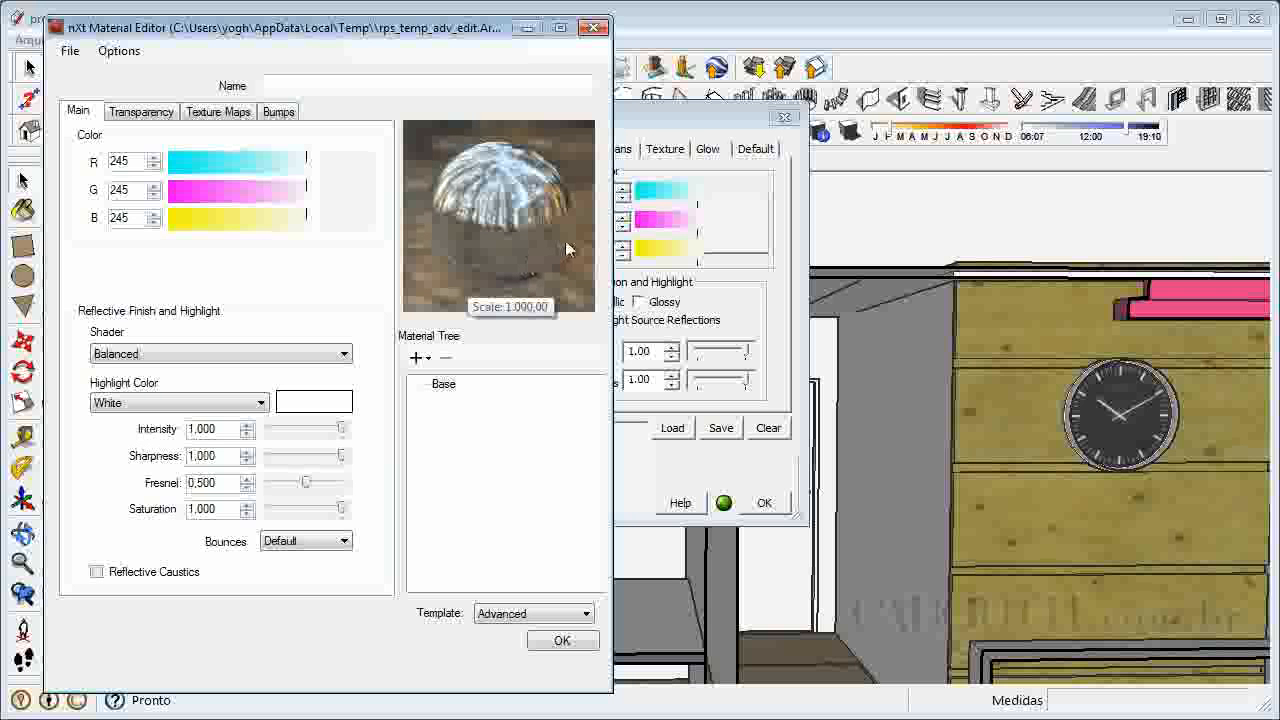
left_click(261, 403)
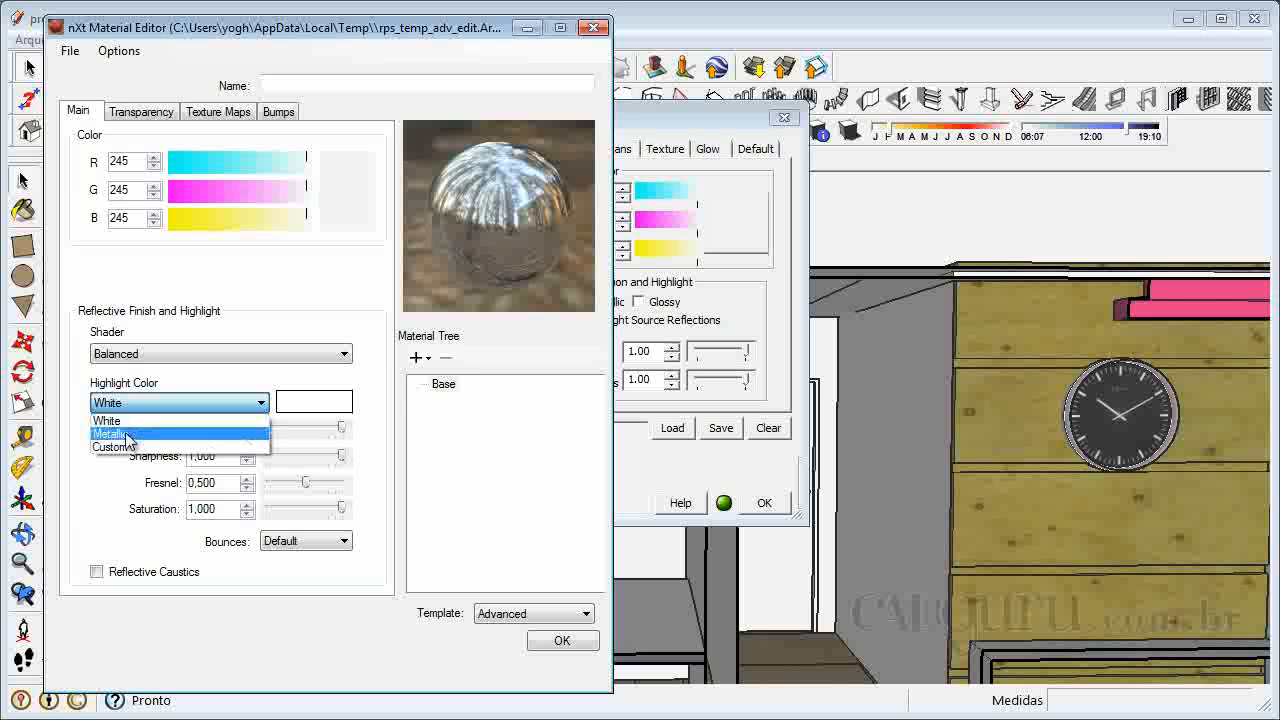
left_click(126, 435)
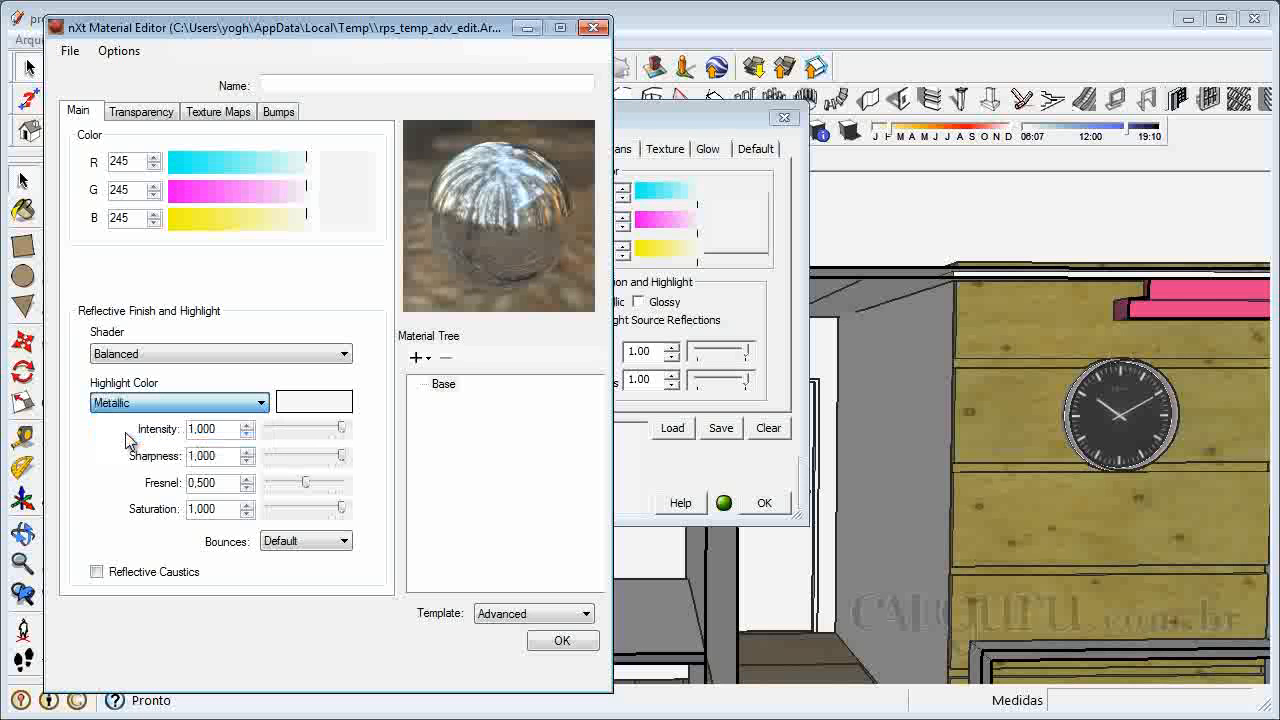
left_click(180, 404)
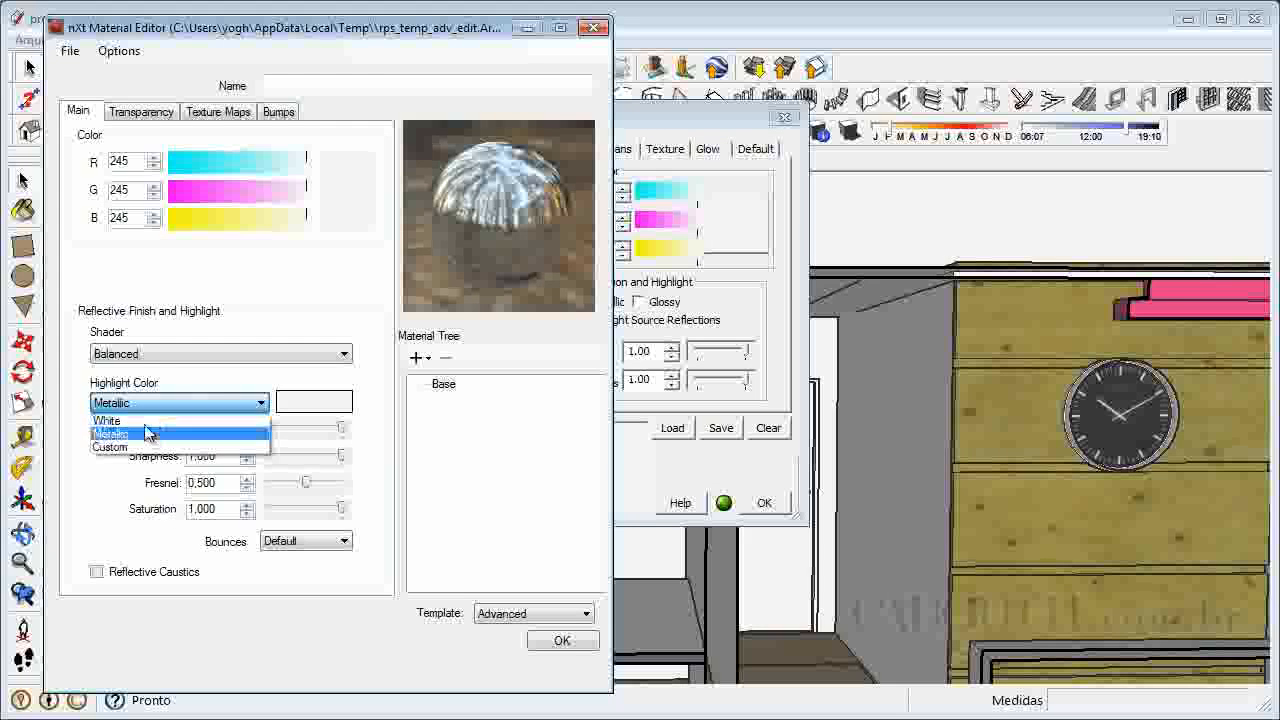
left_click(108, 421)
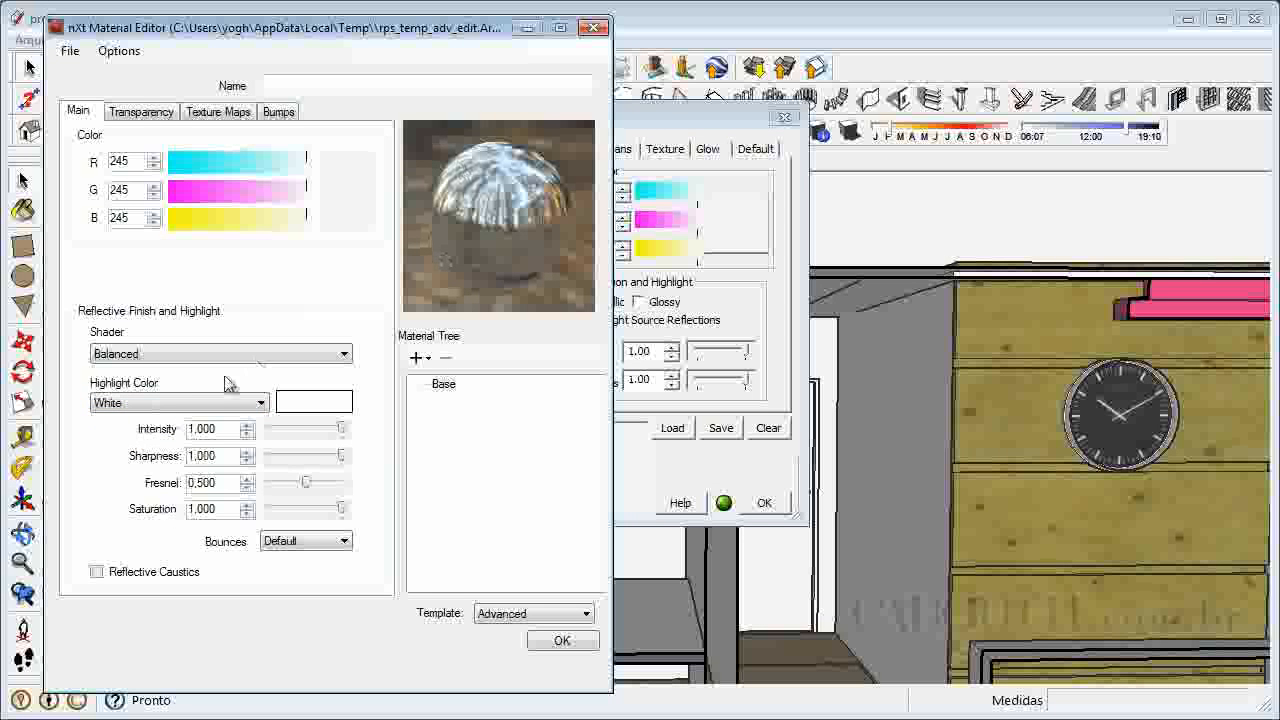
left_click(212, 404)
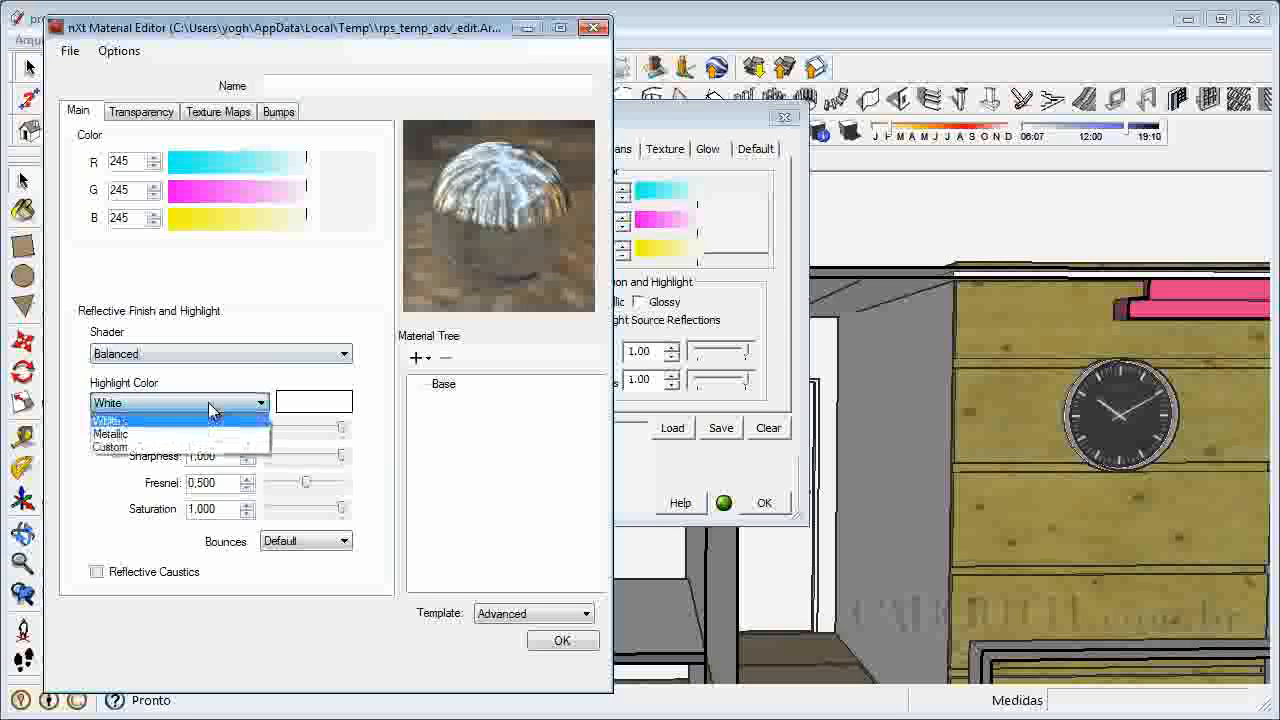
left_click(173, 447)
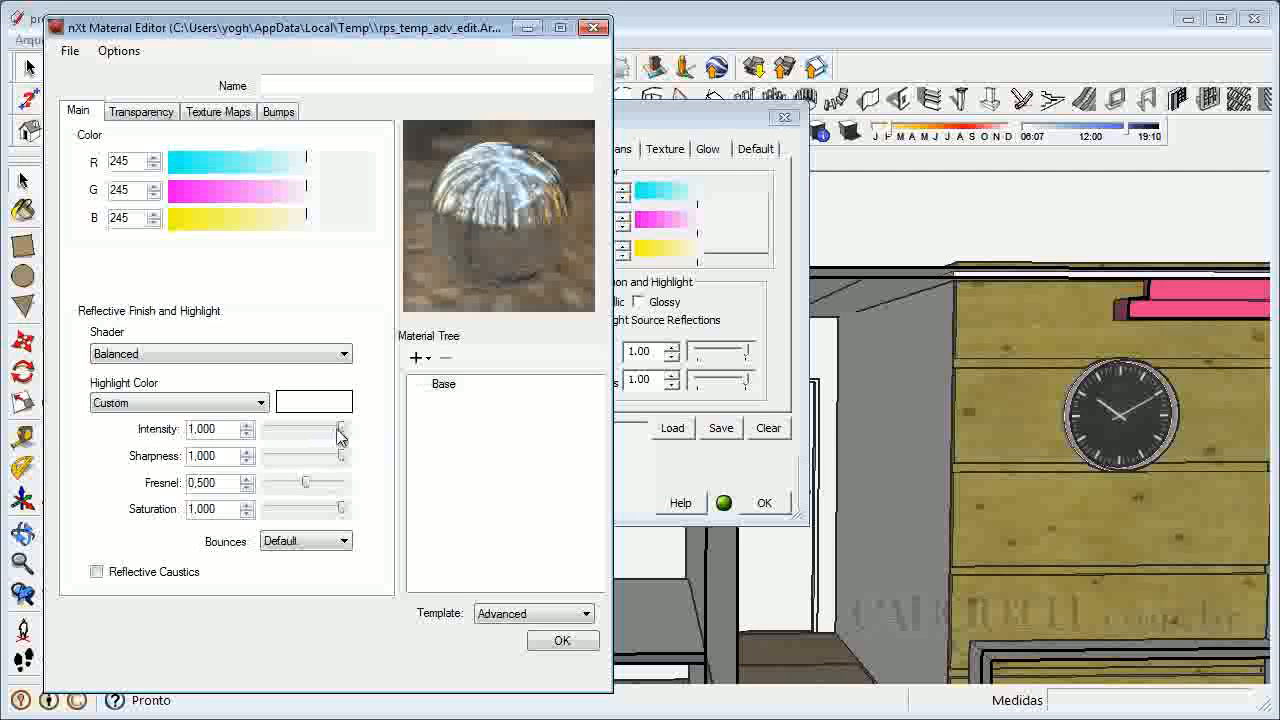
Try a lower highlight intensity and sharpness values of 0,250 and 0,100, and return both settings to 1,000
left_click_drag(342, 433, 297, 433)
left_click_drag(309, 430, 347, 427)
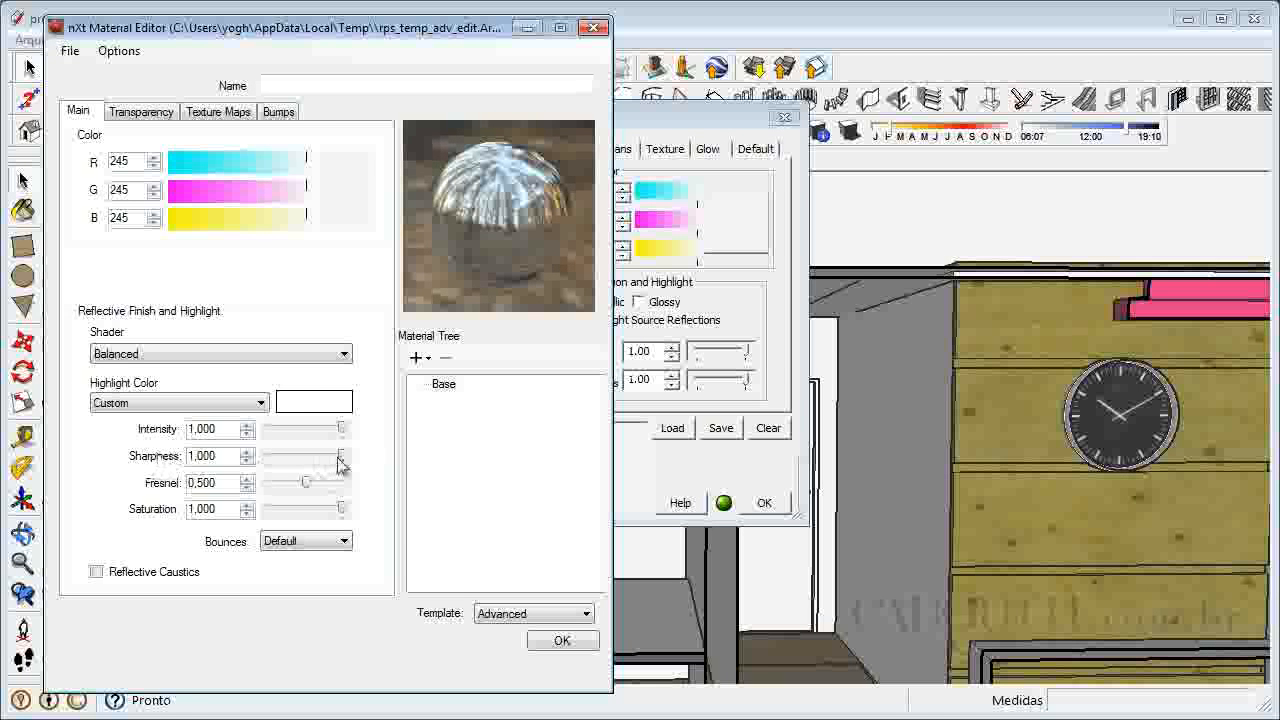
left_click_drag(342, 457, 290, 466)
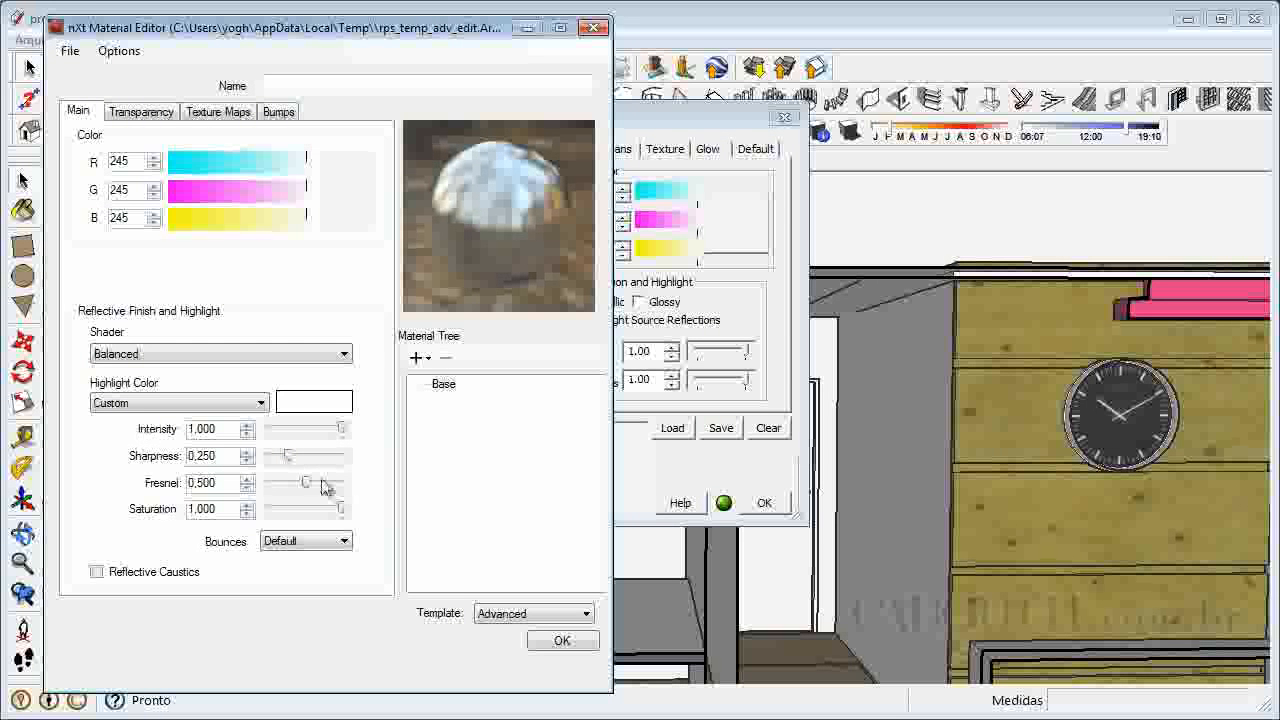
left_click_drag(289, 462, 347, 456)
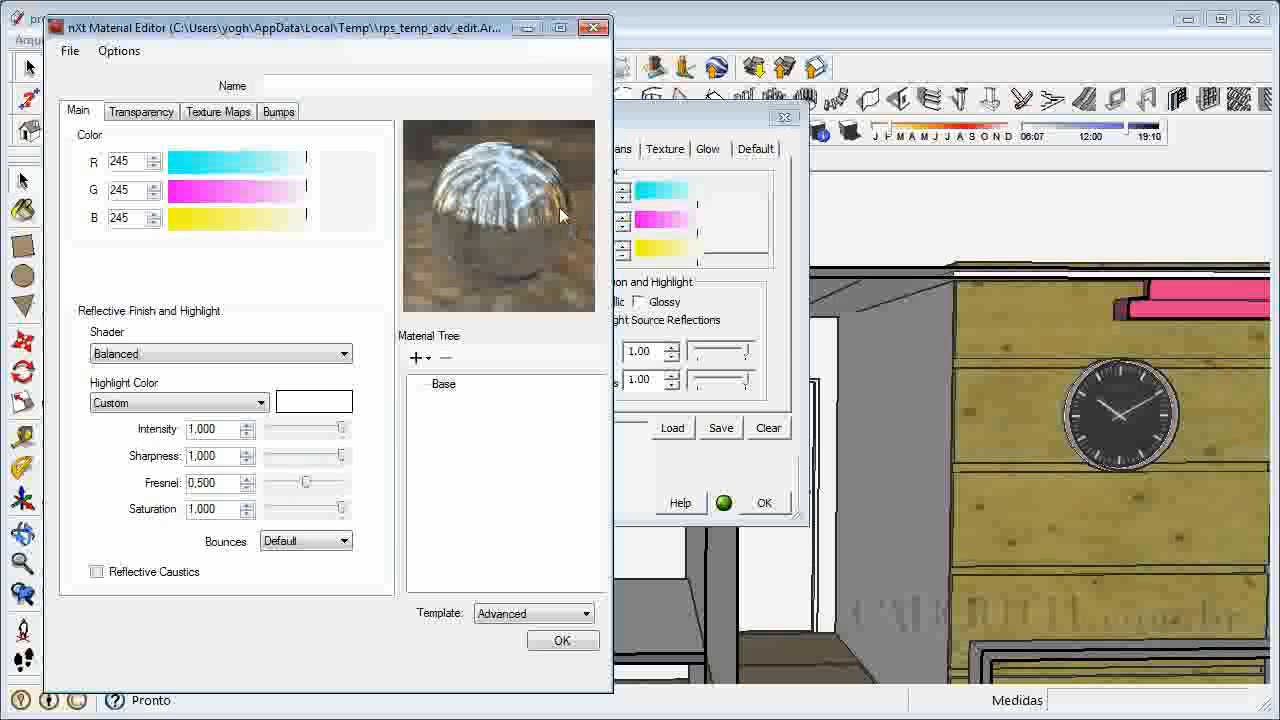
left_click_drag(342, 462, 276, 468)
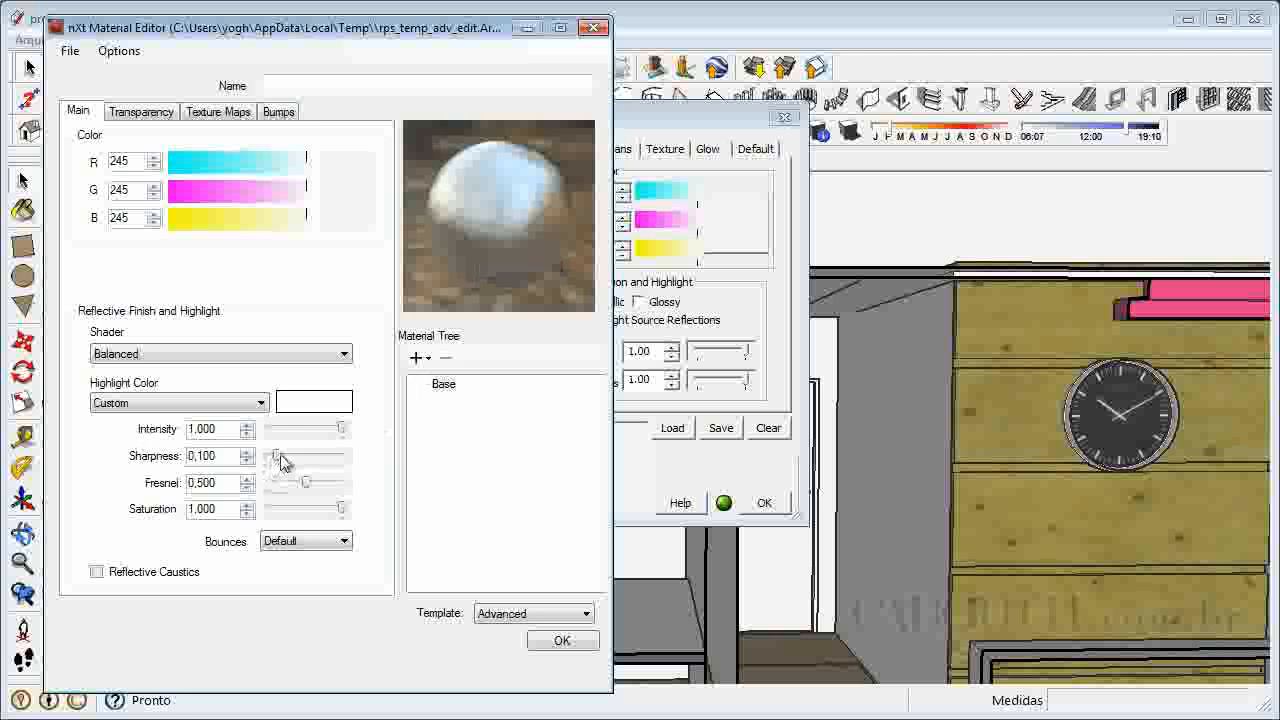
left_click_drag(277, 457, 346, 456)
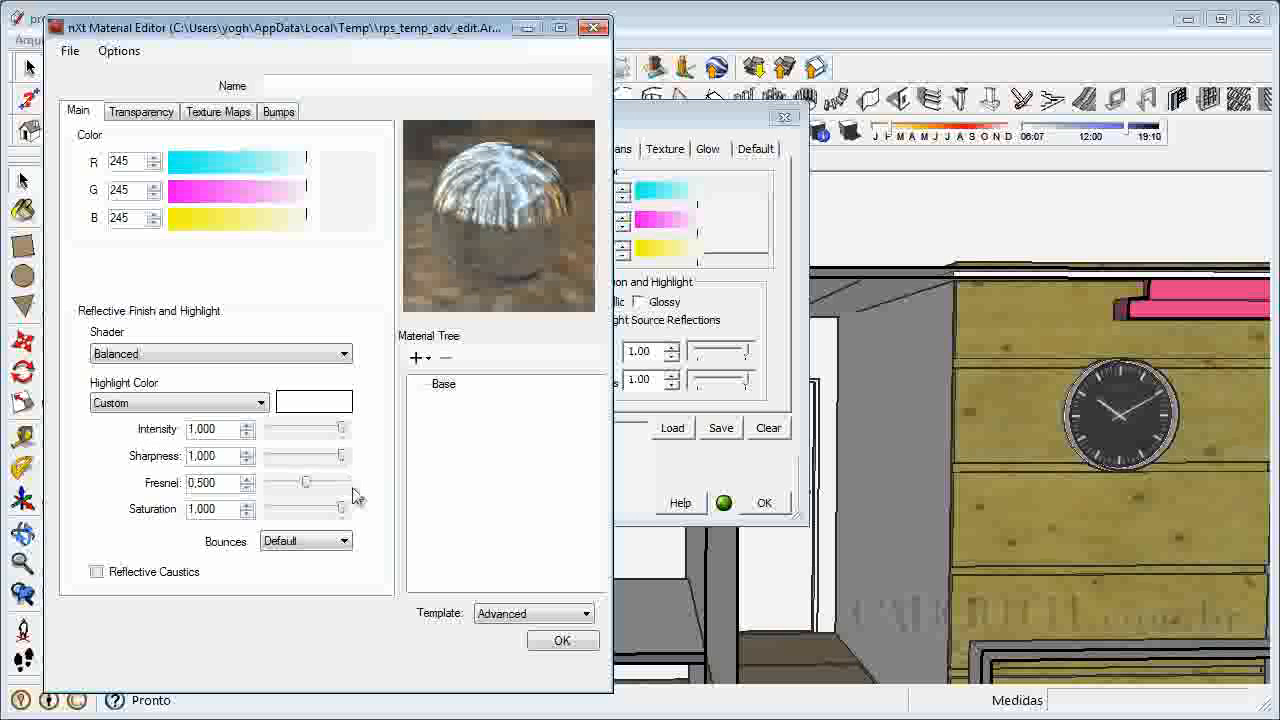
Set the mirror material's Fresnel value to 0,540 and accept the advanced material settings
left_click_drag(341, 509, 310, 506)
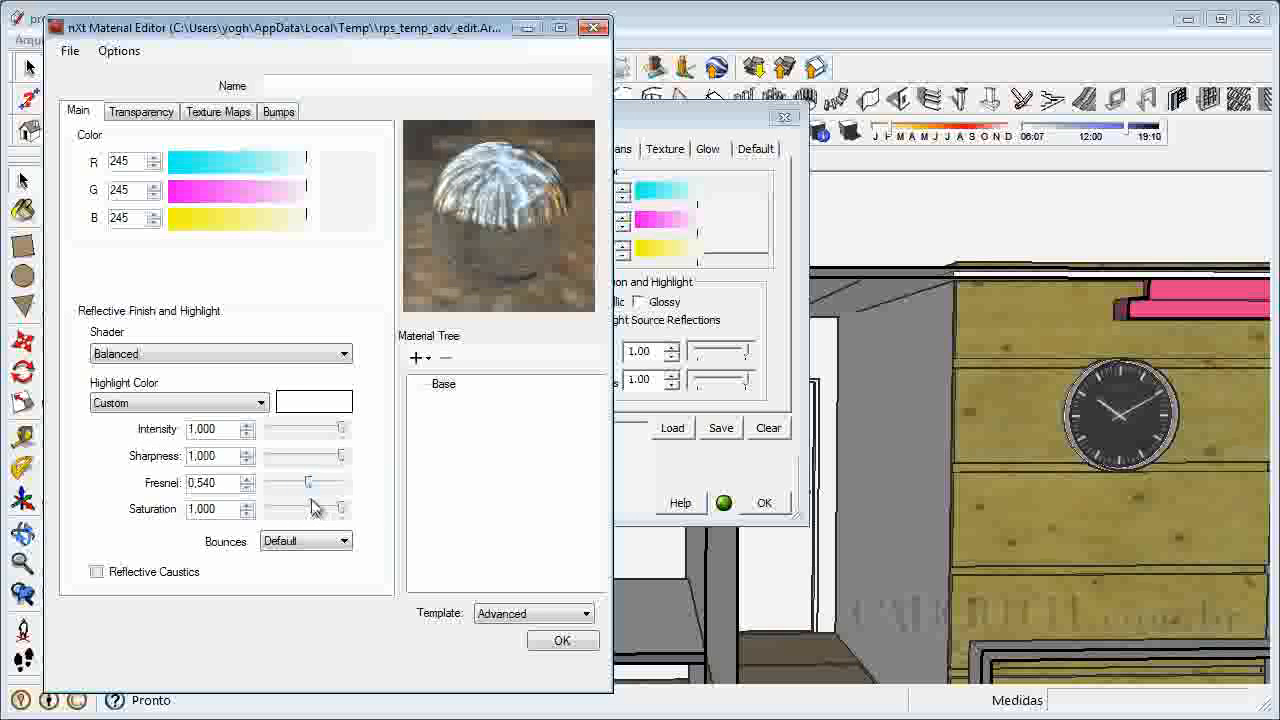
left_click(583, 644)
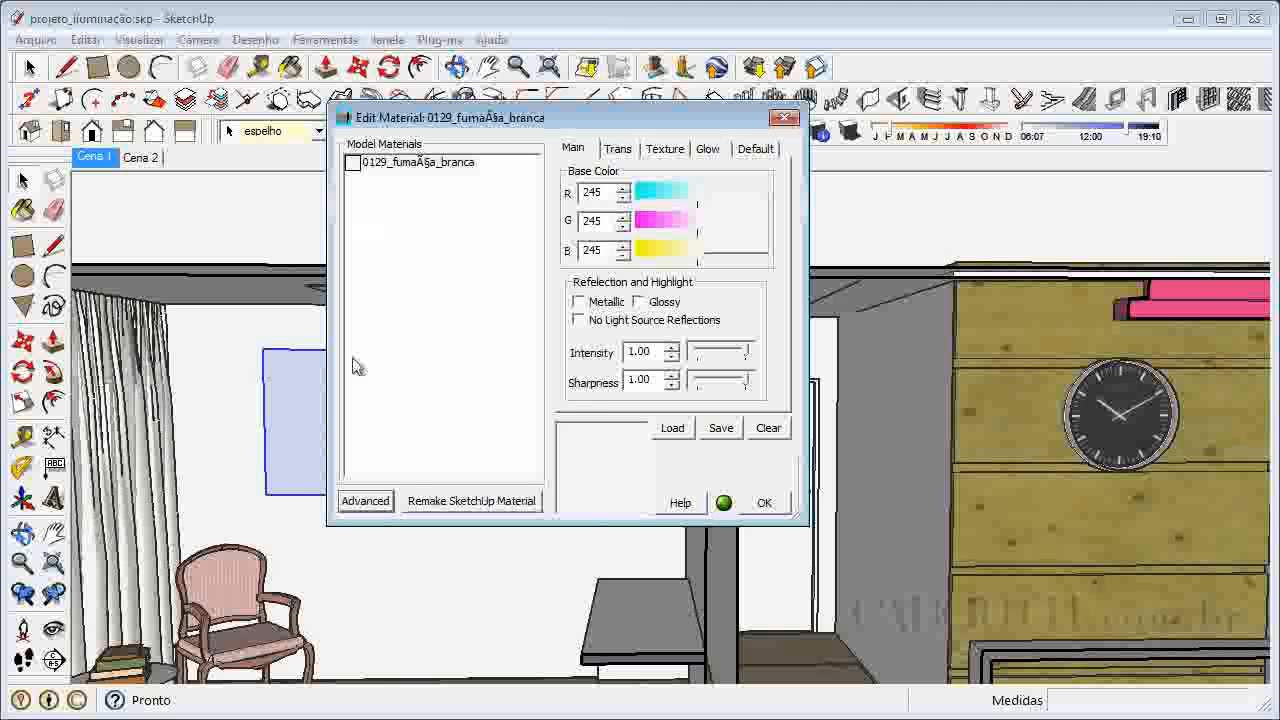